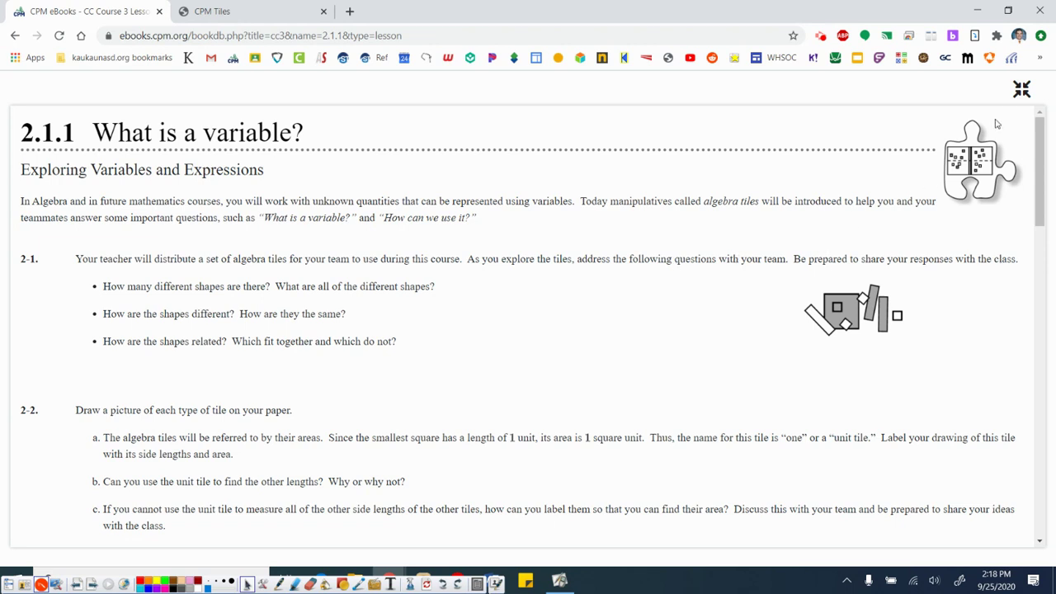
# Exit full-screen view of lesson 2.1.1 and show the CPM eTools dropdown.
pyautogui.click(1020, 91)
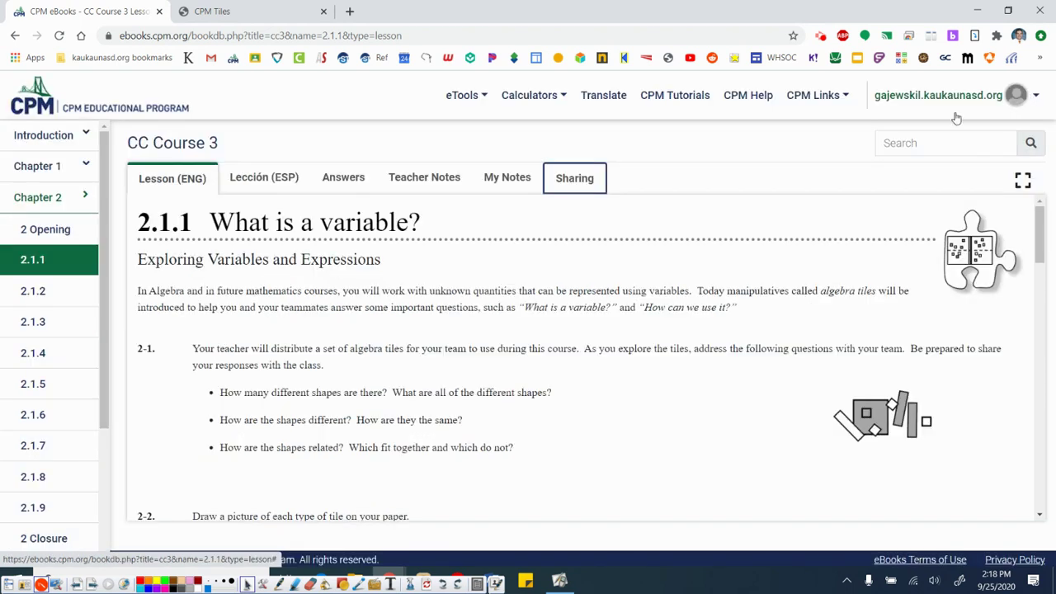
pyautogui.click(482, 101)
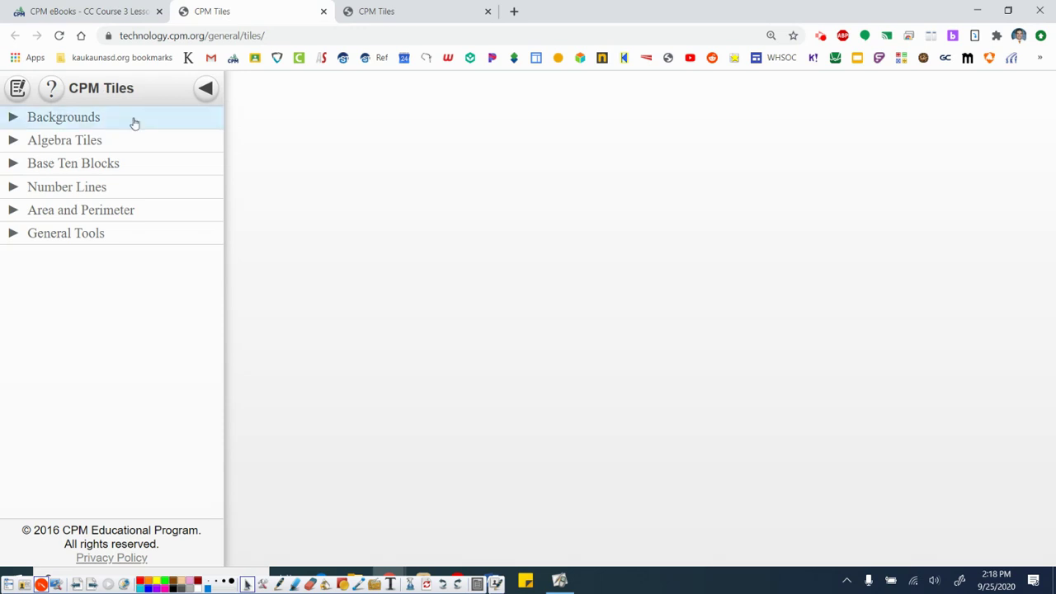
# Give the CPM Tiles workspace a Grid background and expand the Algebra Tiles palette.
pyautogui.click(135, 123)
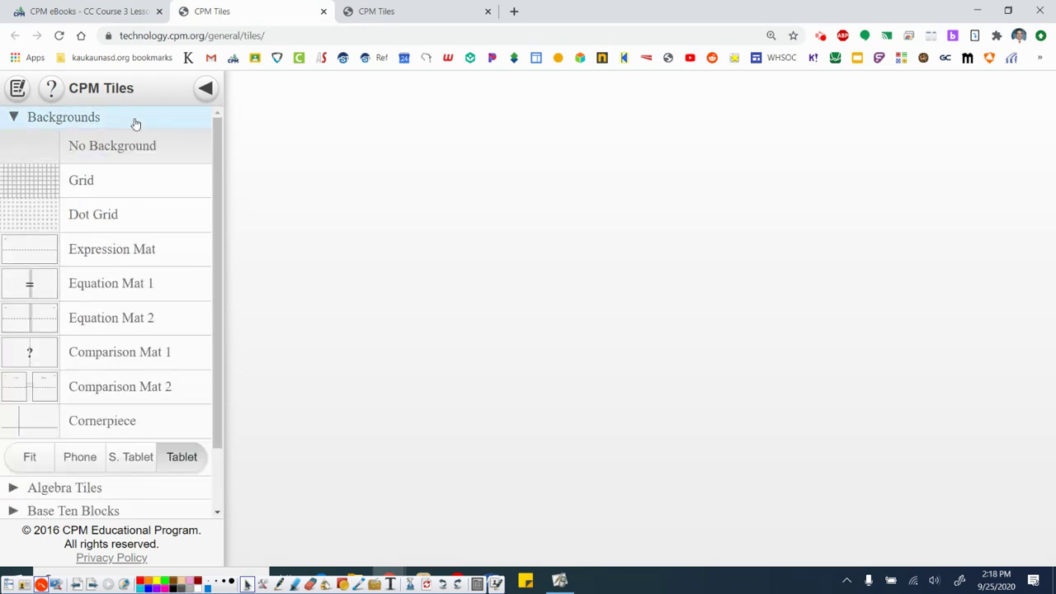
pyautogui.click(127, 191)
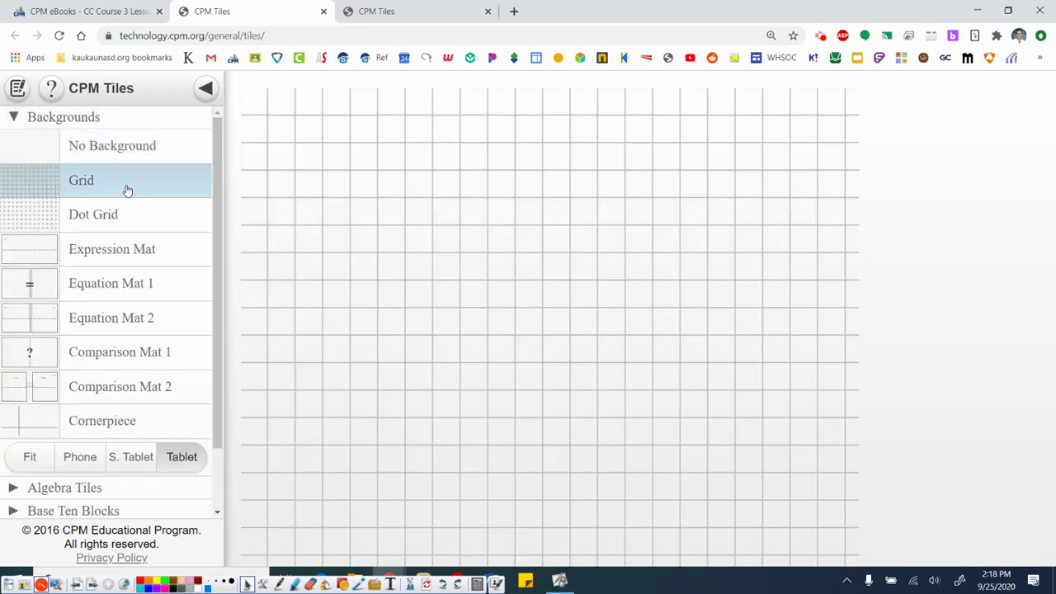
pyautogui.click(126, 123)
pyautogui.click(123, 148)
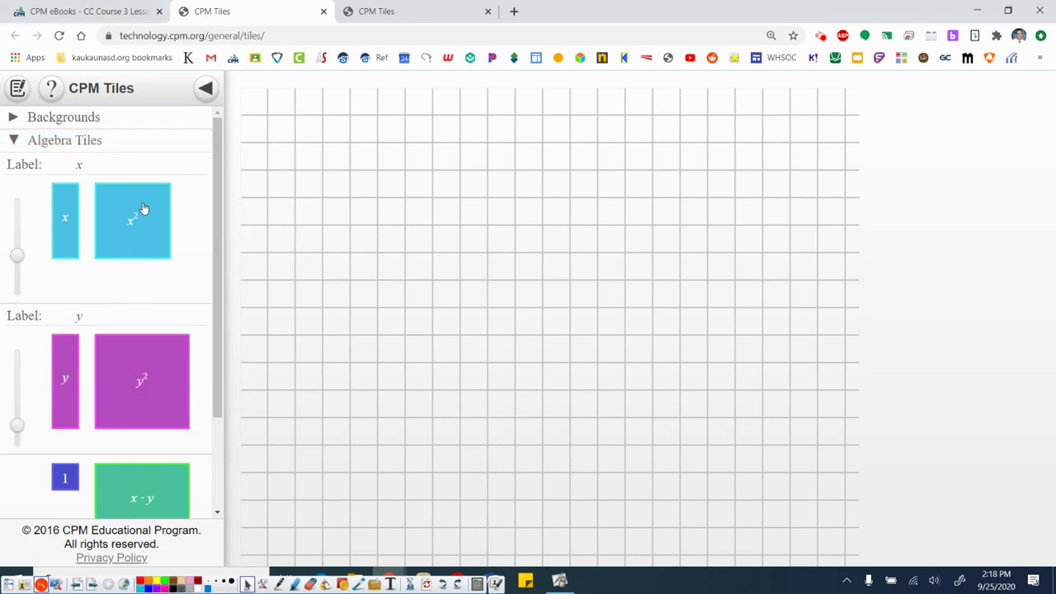
# Scroll lesson 2.1.1 down to question 2-2, then go back to the CPM Tiles grid.
pyautogui.click(125, 7)
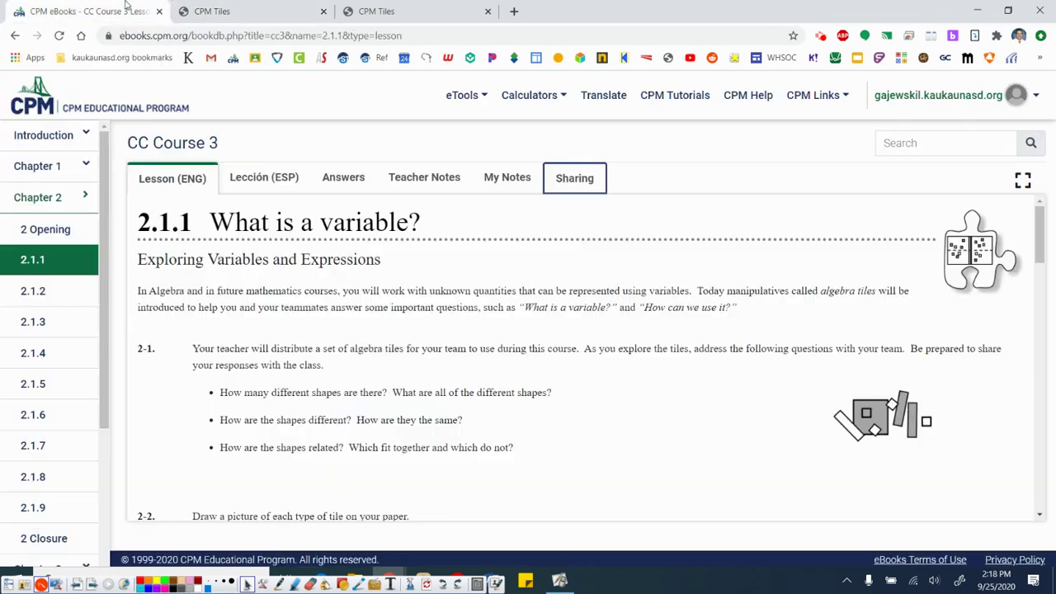
pyautogui.scroll(-1, 256, 363)
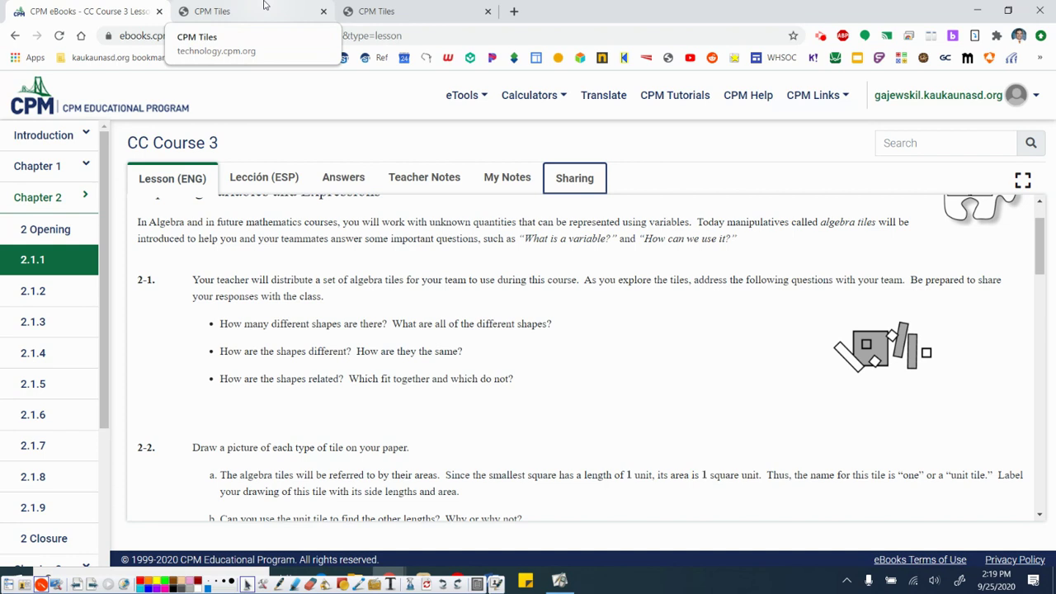
pyautogui.click(264, 6)
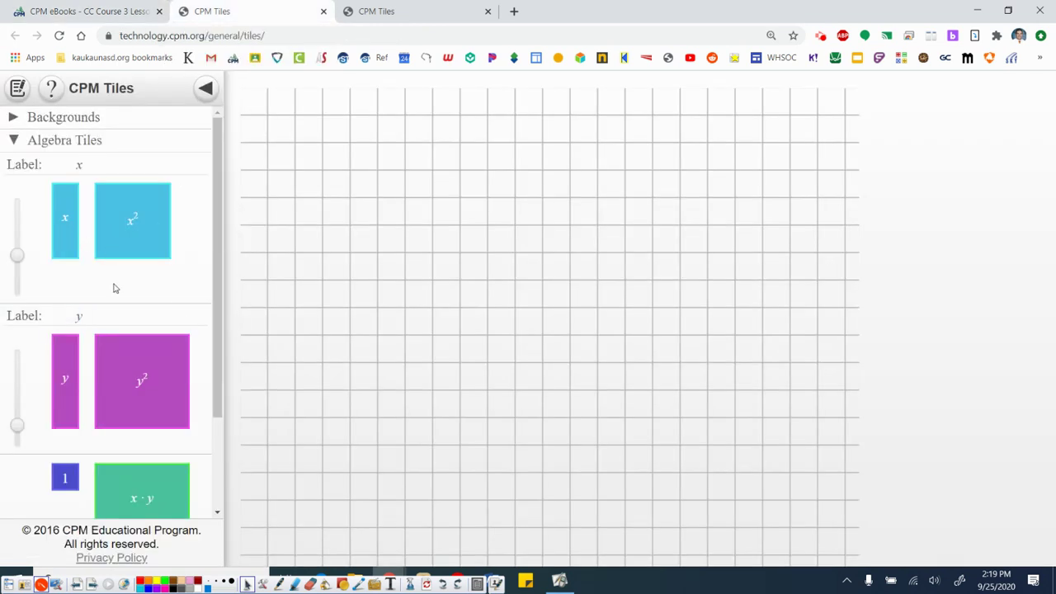
pyautogui.scroll(-2, 116, 297)
pyautogui.scroll(2, 157, 355)
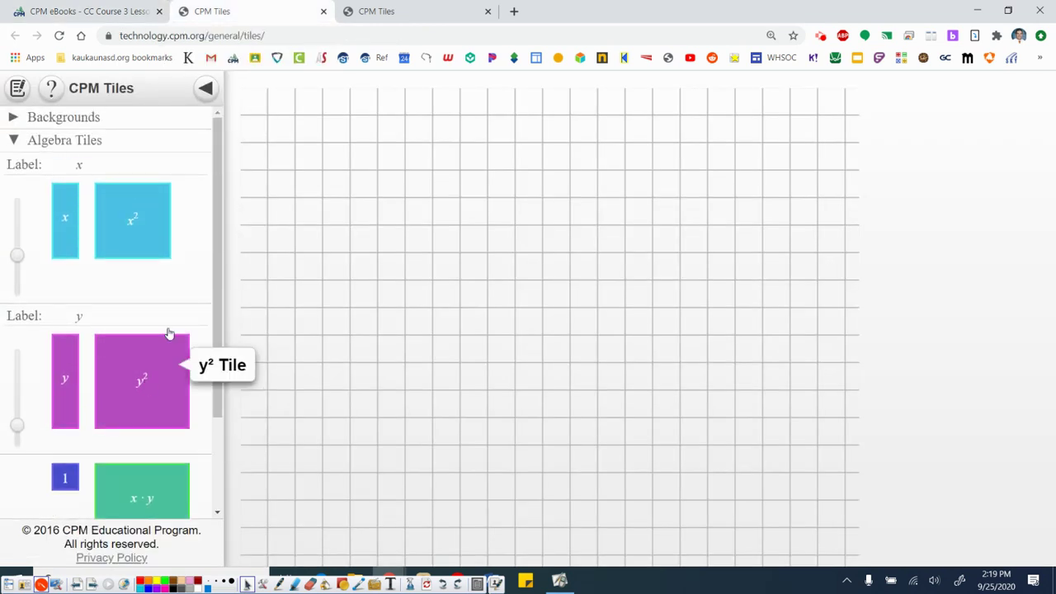
pyautogui.click(73, 8)
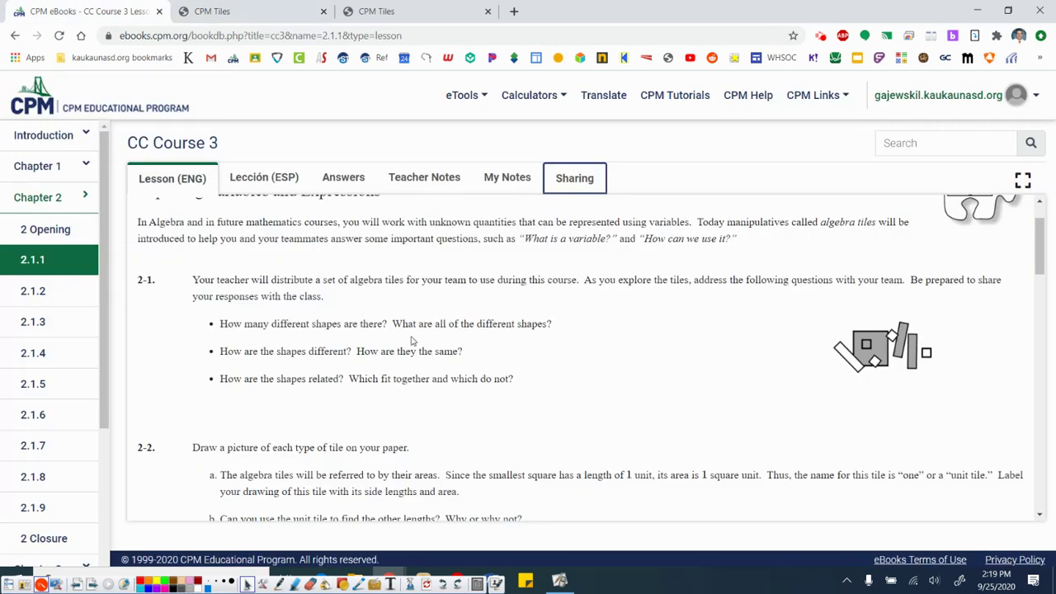
pyautogui.click(216, 11)
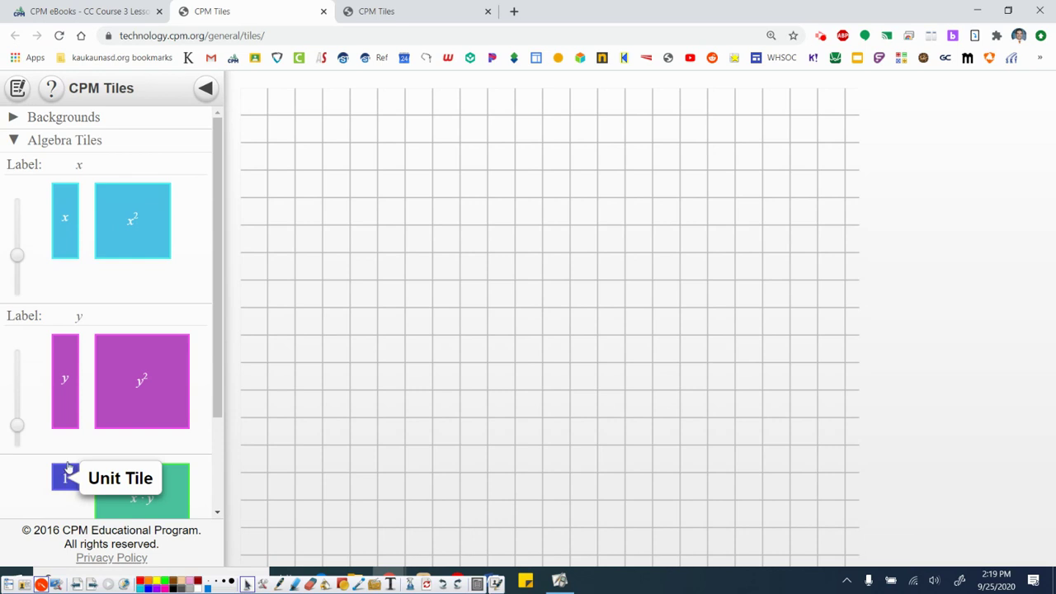
pyautogui.click(78, 10)
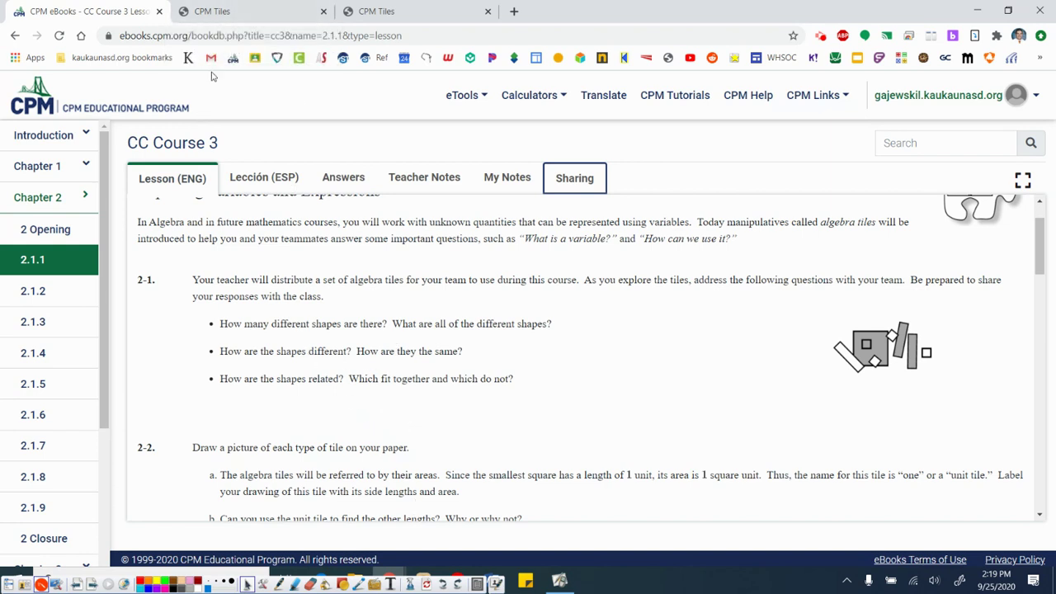
# Place an x tile, a y tile and a unit tile on the grid.
pyautogui.click(213, 11)
pyautogui.moveTo(64, 247); pyautogui.dragTo(462, 264)
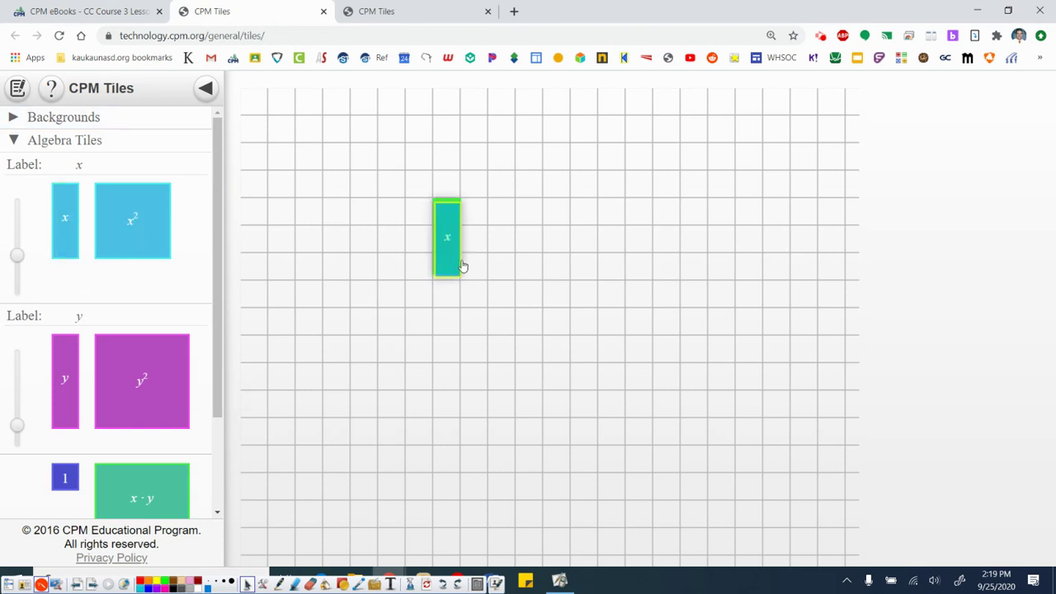
pyautogui.moveTo(70, 394); pyautogui.dragTo(530, 247)
pyautogui.moveTo(51, 478); pyautogui.dragTo(497, 189)
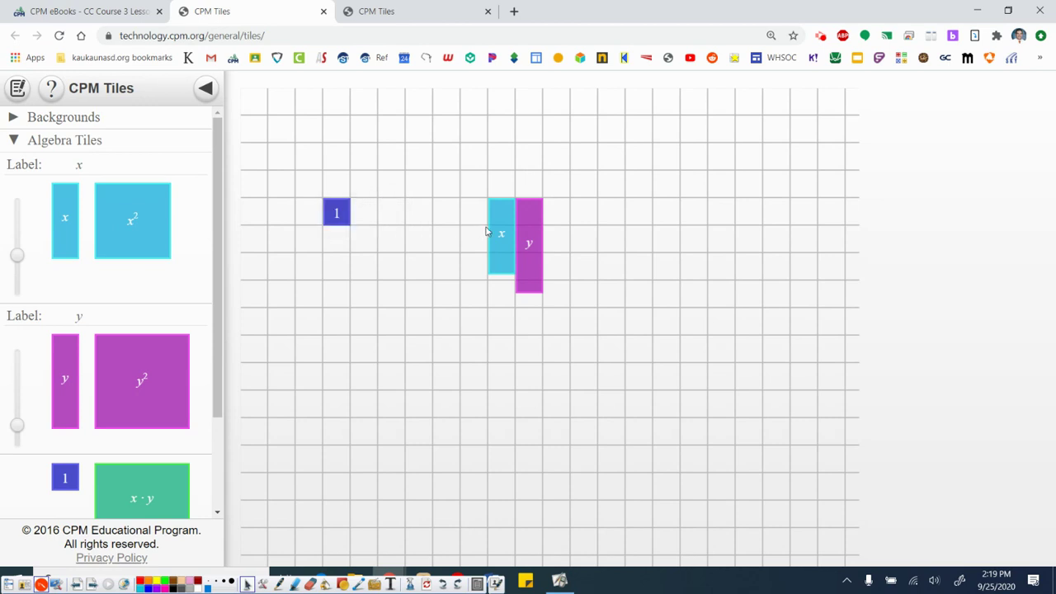
# Add an x² tile and fit the upright x tile against its left edge.
pyautogui.moveTo(490, 229); pyautogui.dragTo(667, 321)
pyautogui.moveTo(122, 229); pyautogui.dragTo(664, 353)
pyautogui.click(666, 208)
pyautogui.click(722, 271)
pyautogui.click(637, 262)
pyautogui.click(640, 268)
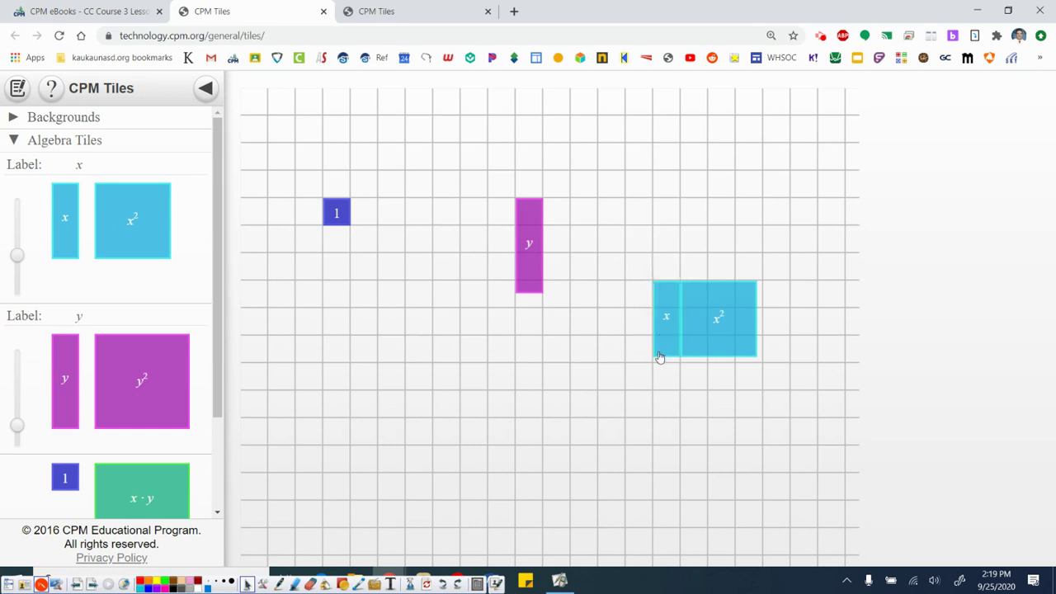
pyautogui.click(87, 11)
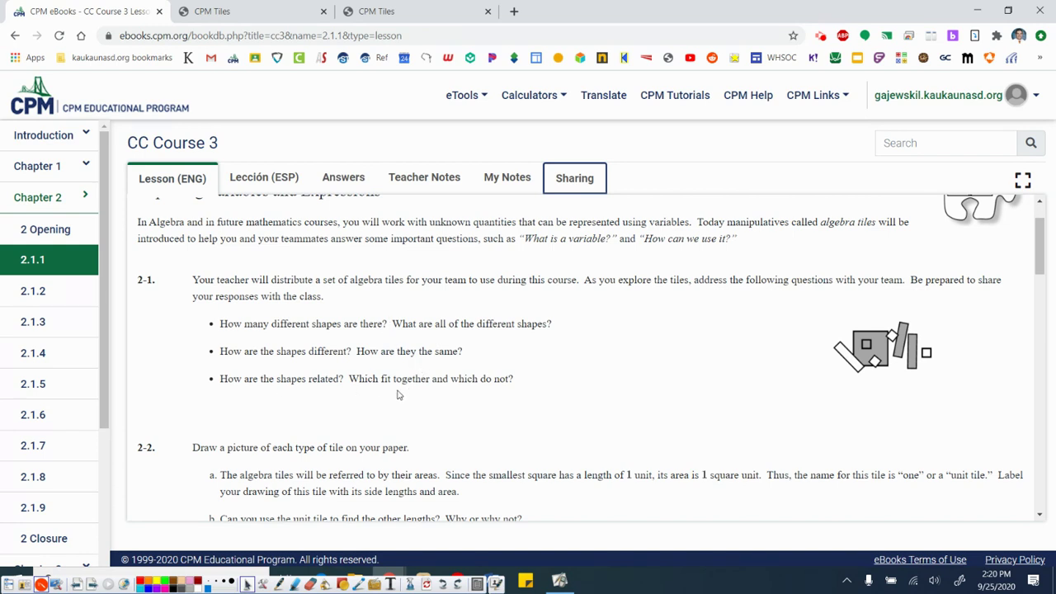
# Move the y tile left, then add a y² tile beside it and an x·y tile above.
pyautogui.click(285, 6)
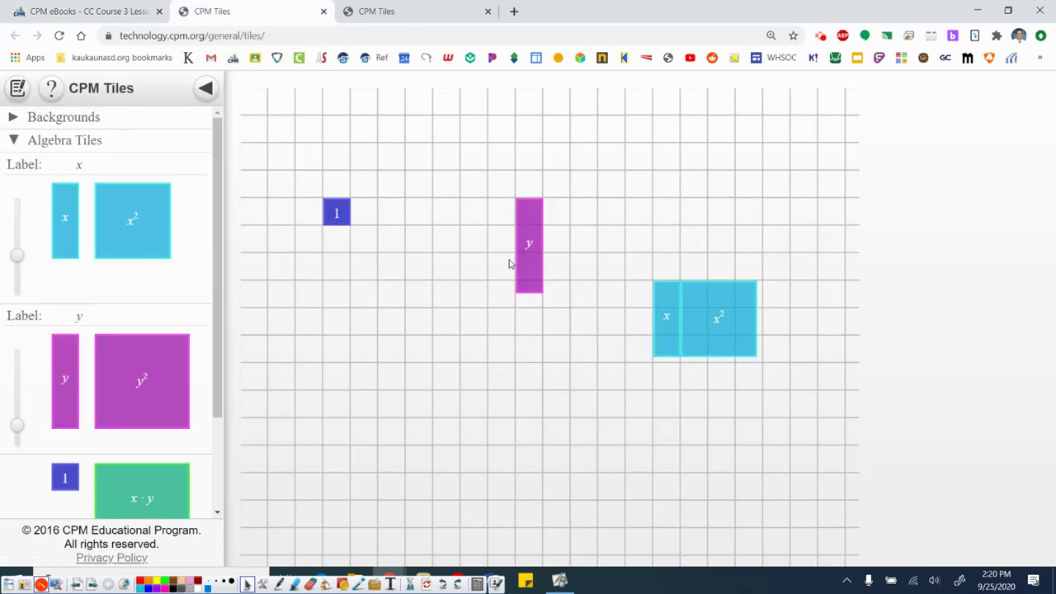
pyautogui.moveTo(528, 259); pyautogui.dragTo(339, 355)
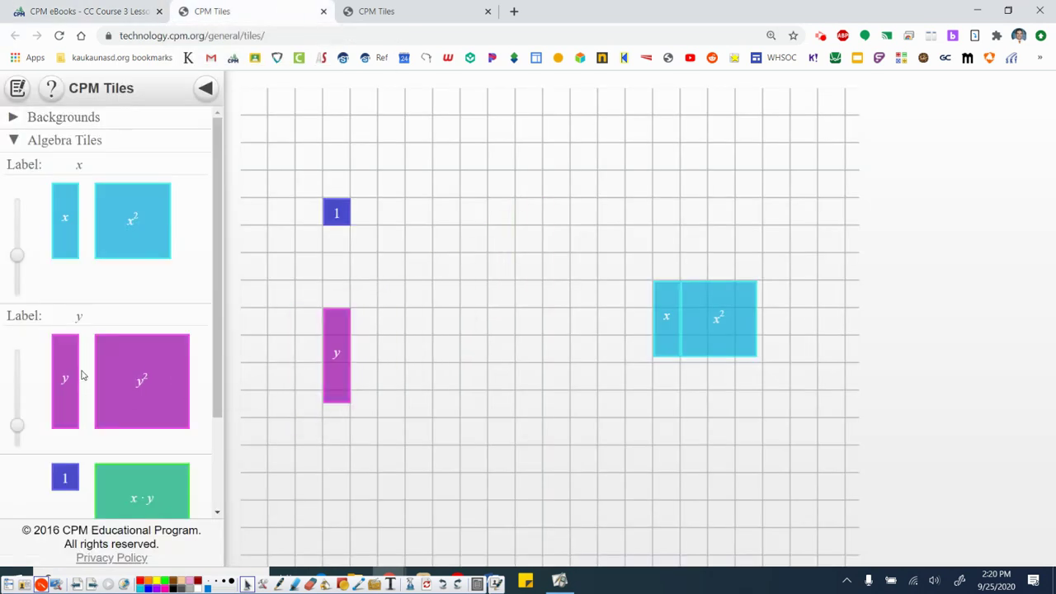
pyautogui.moveTo(181, 377); pyautogui.dragTo(386, 387)
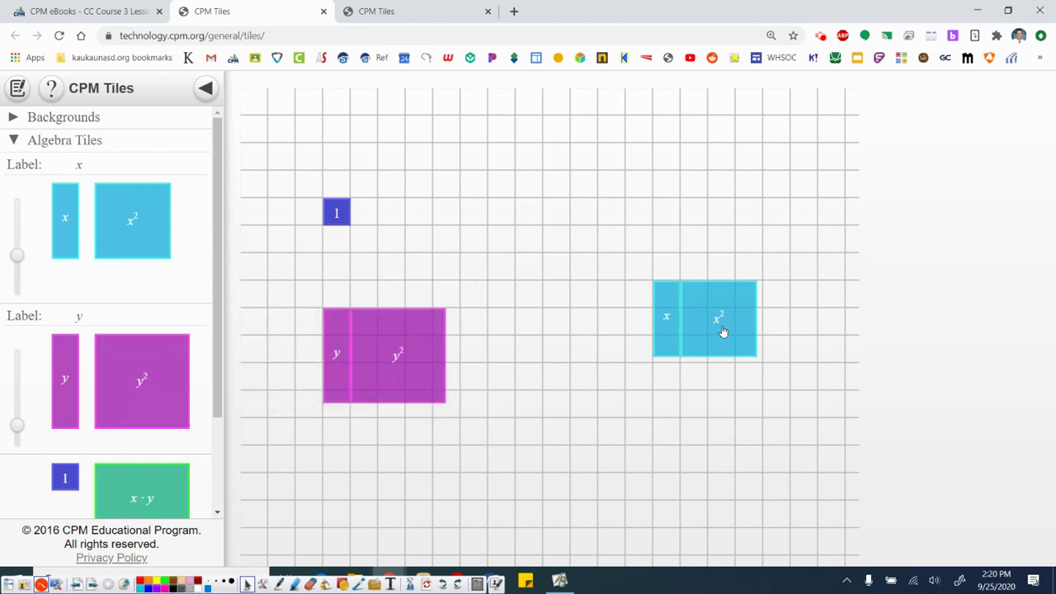
pyautogui.moveTo(154, 495); pyautogui.dragTo(401, 341)
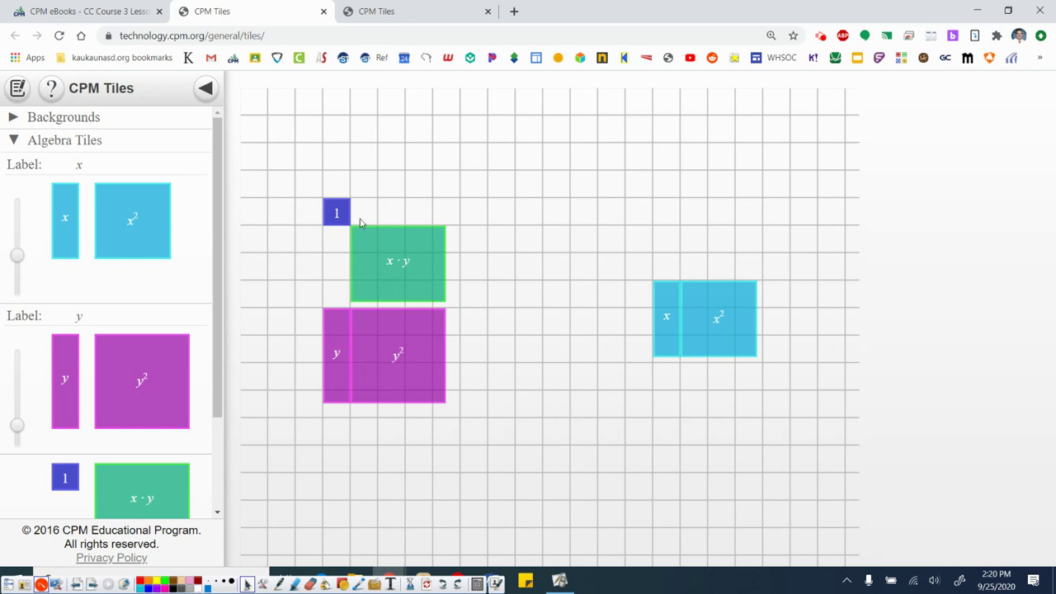
# Move the unit tile to sit above the x·y tile.
pyautogui.moveTo(335, 229); pyautogui.dragTo(652, 249)
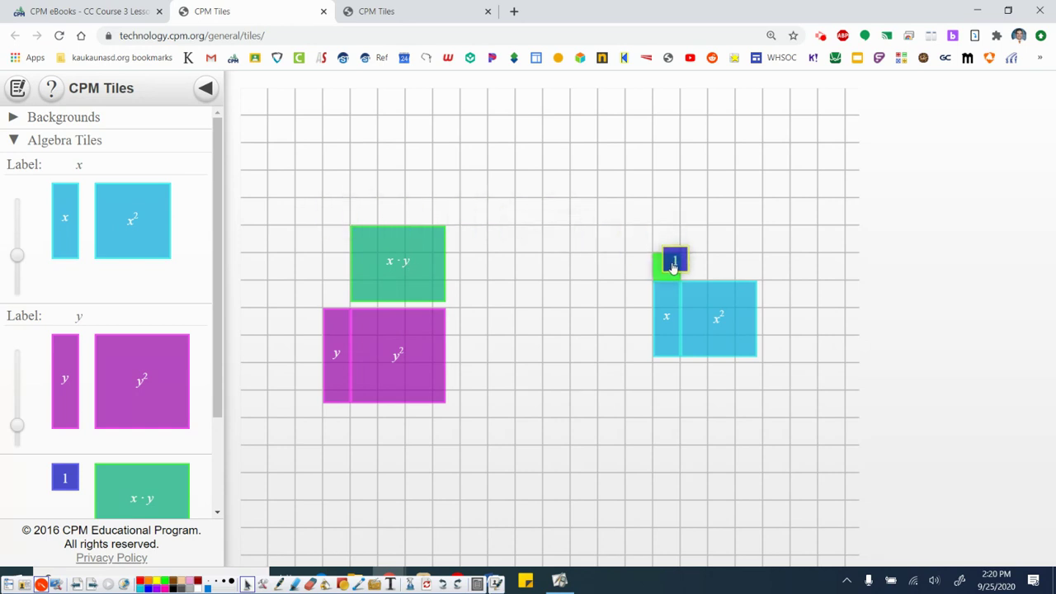
pyautogui.moveTo(673, 266); pyautogui.dragTo(342, 294)
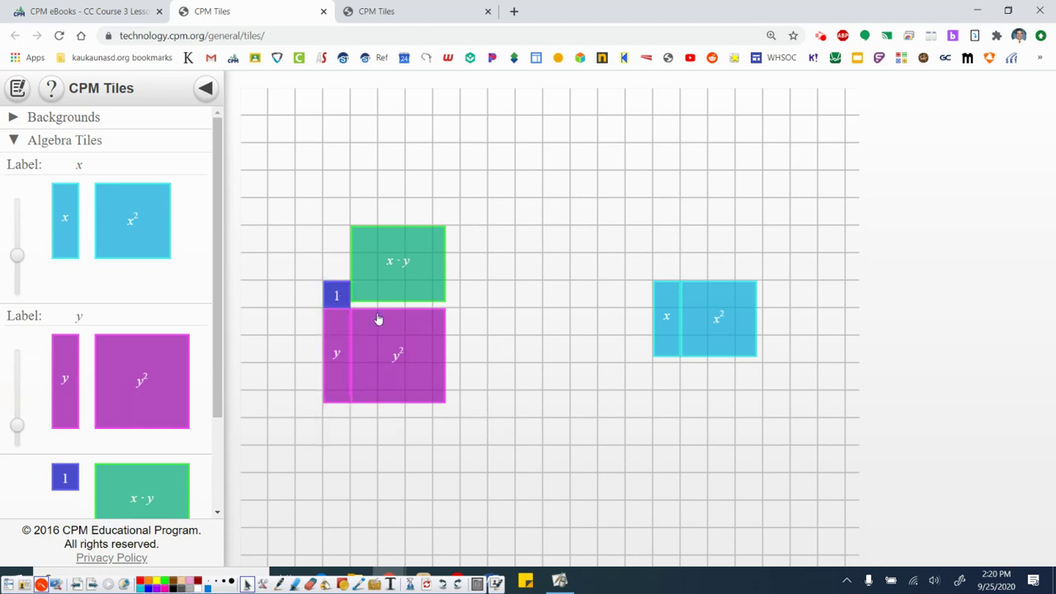
pyautogui.moveTo(329, 306); pyautogui.dragTo(360, 216)
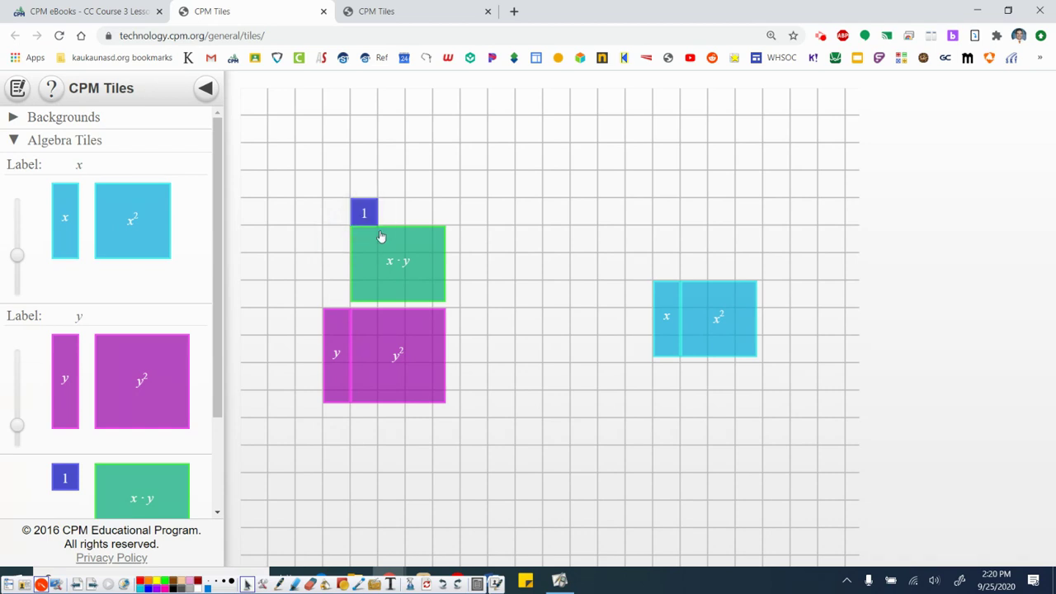
pyautogui.click(128, 6)
# Scroll the lesson down, then return to the CPM Tiles grid with all six tiles.
pyautogui.scroll(-5, 347, 321)
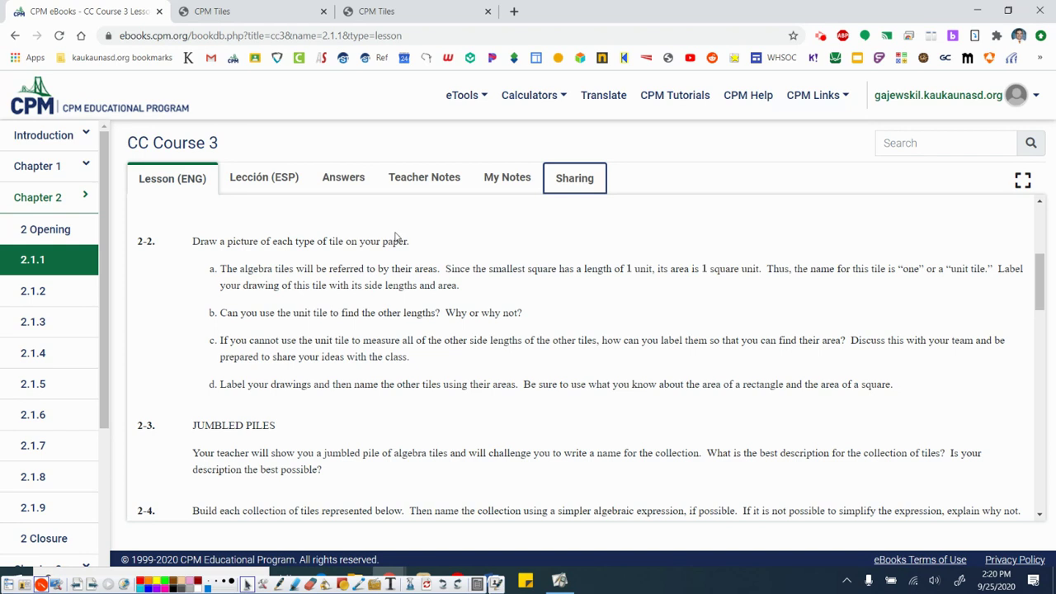
pyautogui.click(250, 8)
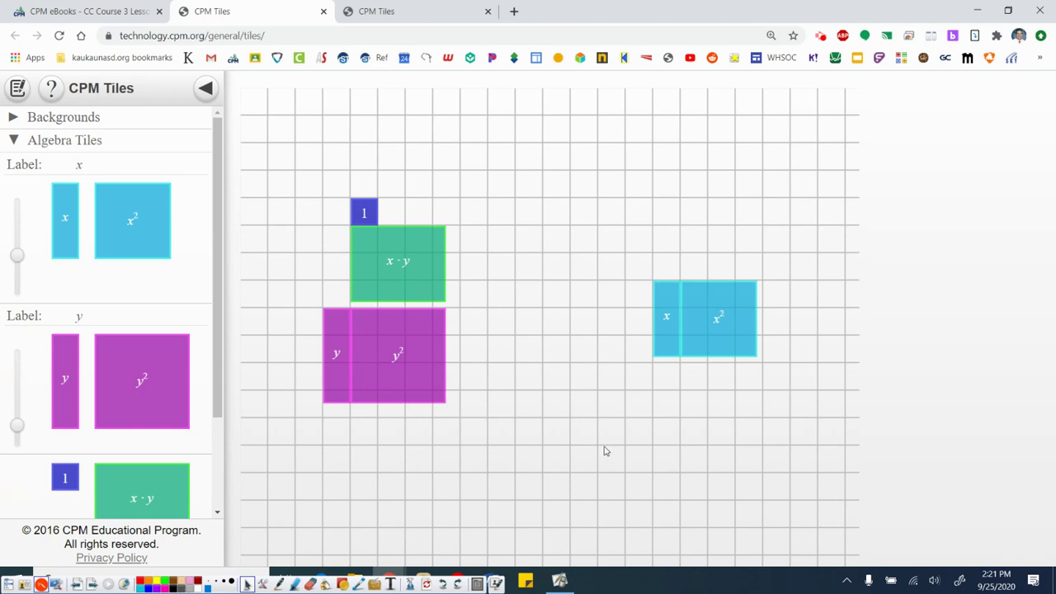
# Show lesson 2.1.1 question 2-2 in the CPM eBooks tab.
pyautogui.click(103, 8)
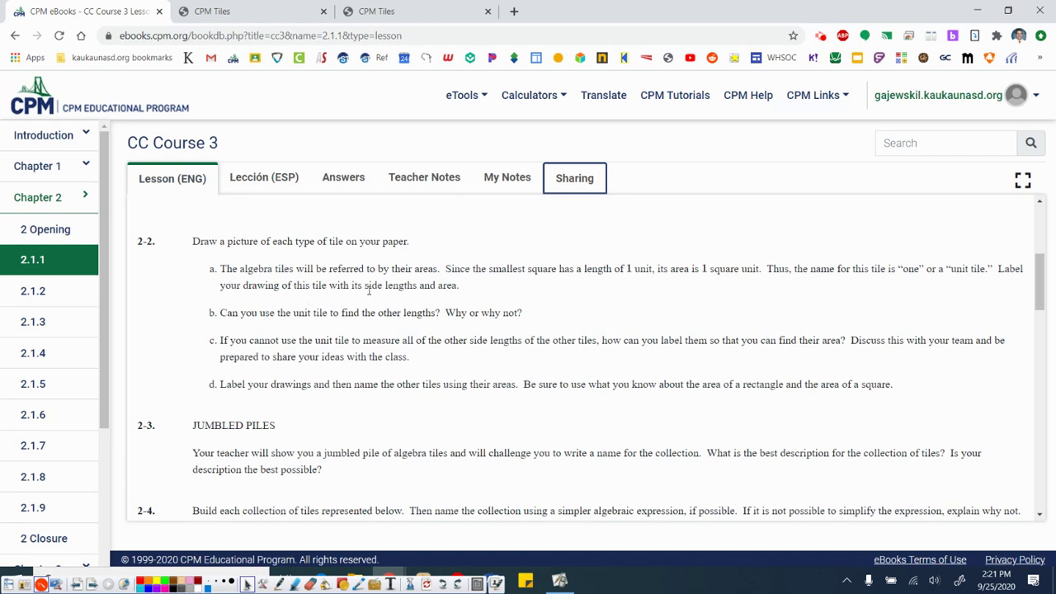
# Remove the x·y, y, y², x and x² tiles, leaving only the unit tile.
pyautogui.click(256, 5)
pyautogui.moveTo(410, 273); pyautogui.dragTo(107, 318)
pyautogui.moveTo(343, 356); pyautogui.dragTo(58, 355)
pyautogui.moveTo(398, 357); pyautogui.dragTo(58, 366)
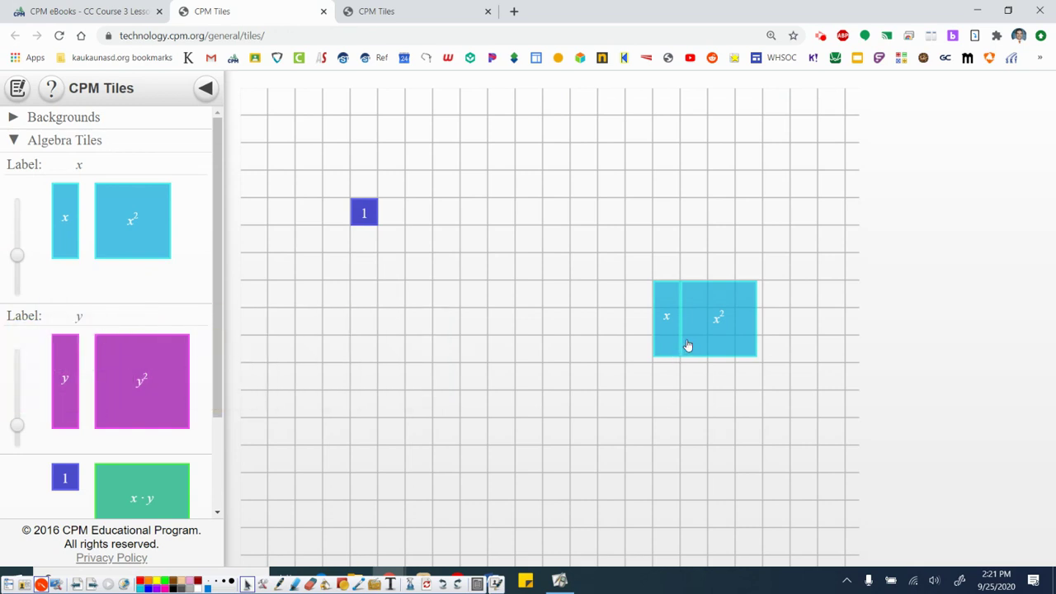
pyautogui.moveTo(669, 346); pyautogui.dragTo(479, 330)
pyautogui.moveTo(702, 327); pyautogui.dragTo(132, 301)
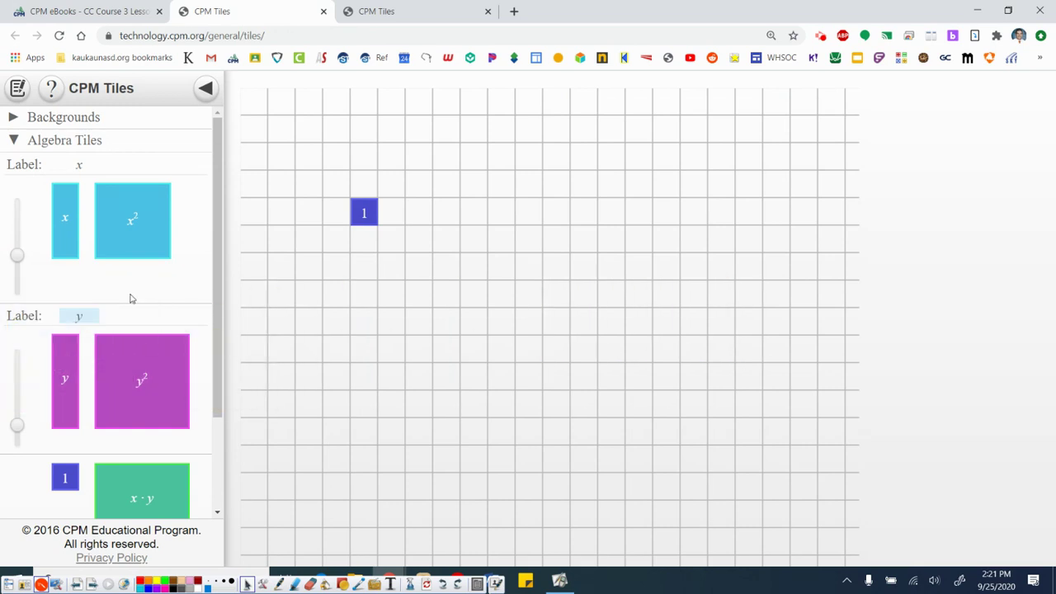
pyautogui.moveTo(371, 203); pyautogui.dragTo(389, 208)
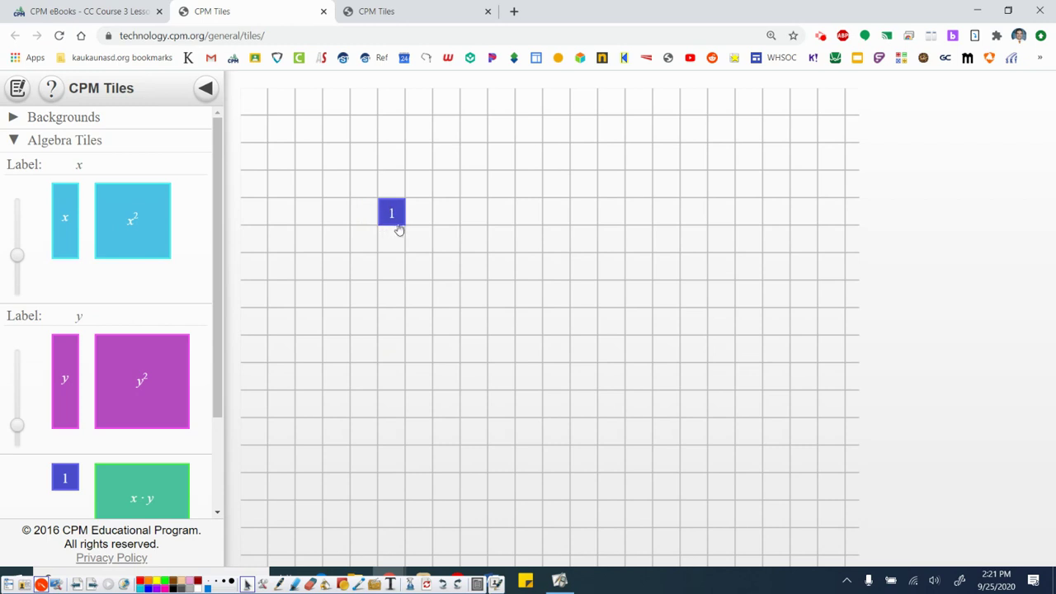
# Annotate each side of the unit tile with a 1 using the pen.
pyautogui.click(279, 583)
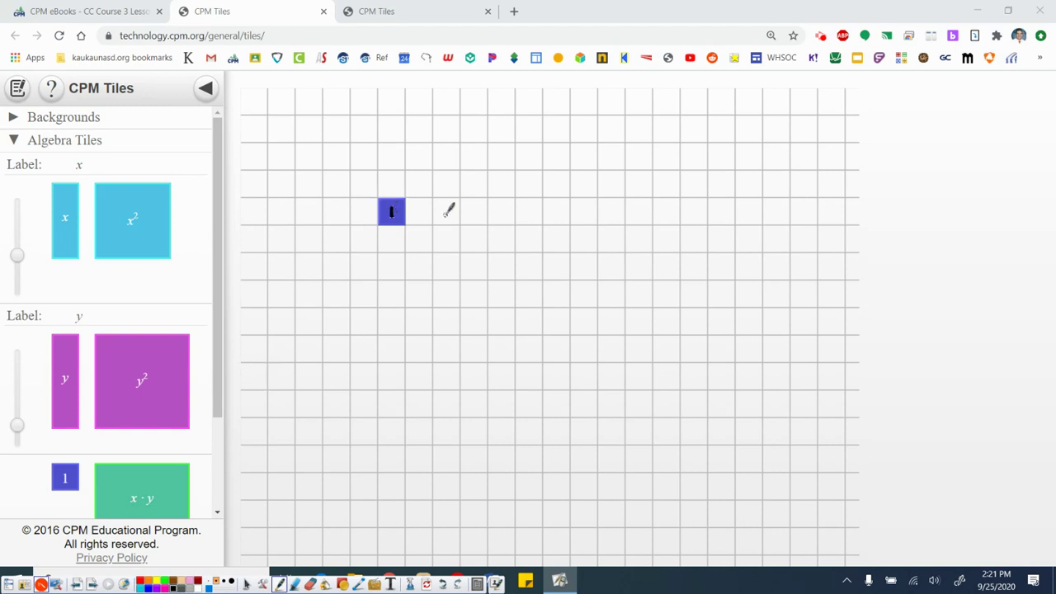
pyautogui.moveTo(393, 191)
pyautogui.mouseDown()
pyautogui.moveTo(393, 180)
pyautogui.moveTo(419, 217)
pyautogui.moveTo(420, 205)
pyautogui.moveTo(394, 245)
pyautogui.mouseUp()
pyautogui.moveTo(369, 205); pyautogui.dragTo(368, 218)
pyautogui.click(247, 584)
pyautogui.click(39, 6)
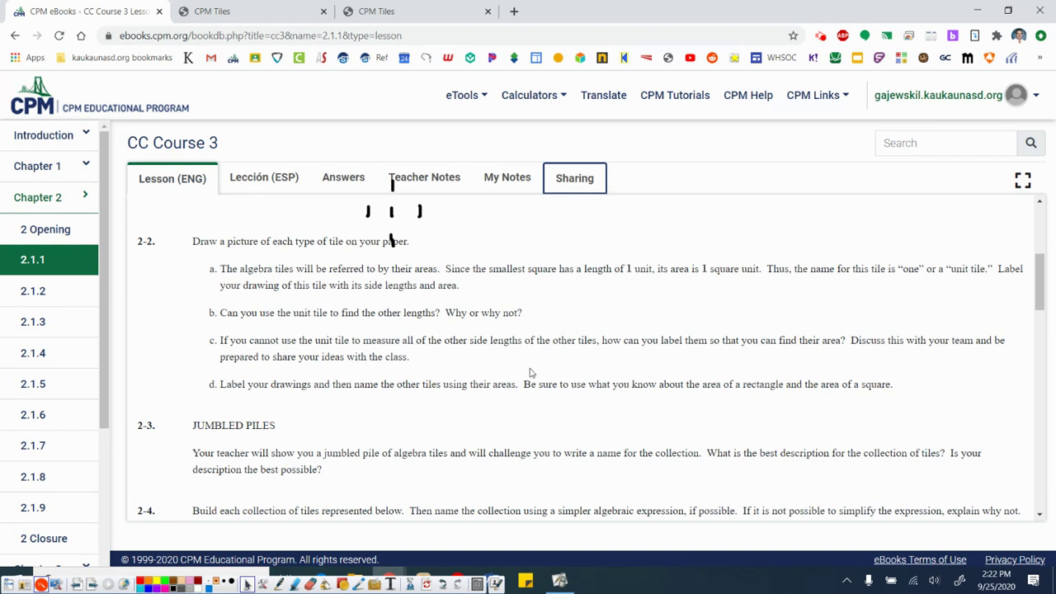
# Place a new x tile and a unit tile on the grid.
pyautogui.click(259, 9)
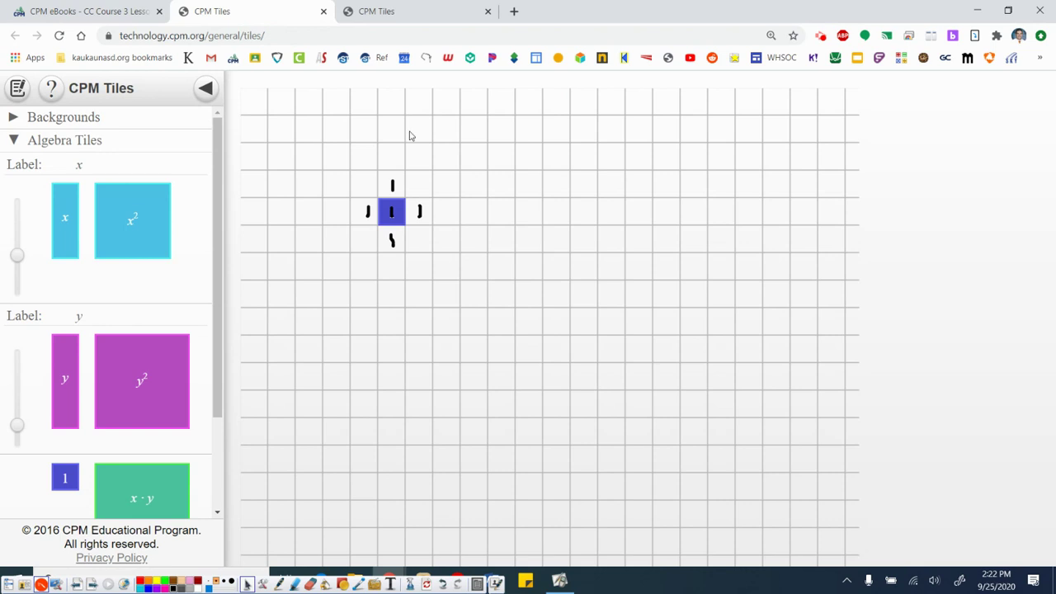
pyautogui.moveTo(66, 238); pyautogui.dragTo(557, 252)
pyautogui.moveTo(66, 477)
pyautogui.mouseDown()
pyautogui.moveTo(471, 206)
pyautogui.moveTo(557, 186)
pyautogui.mouseUp()
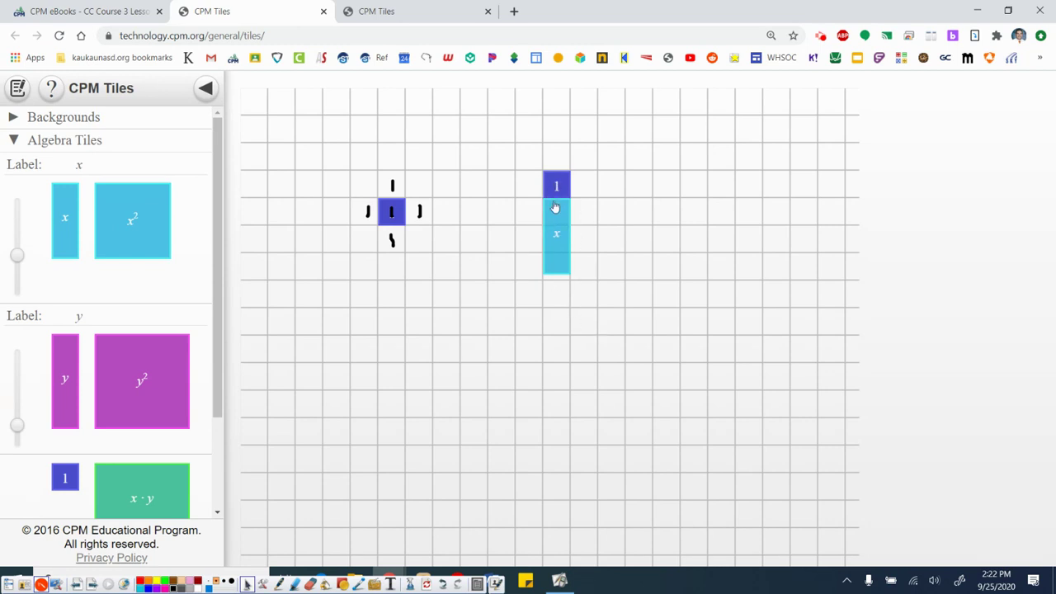
# Move the unit tile aside and write 1 above the x tile's width.
pyautogui.moveTo(562, 190); pyautogui.dragTo(699, 245)
pyautogui.click(280, 583)
pyautogui.moveTo(555, 190); pyautogui.dragTo(560, 169)
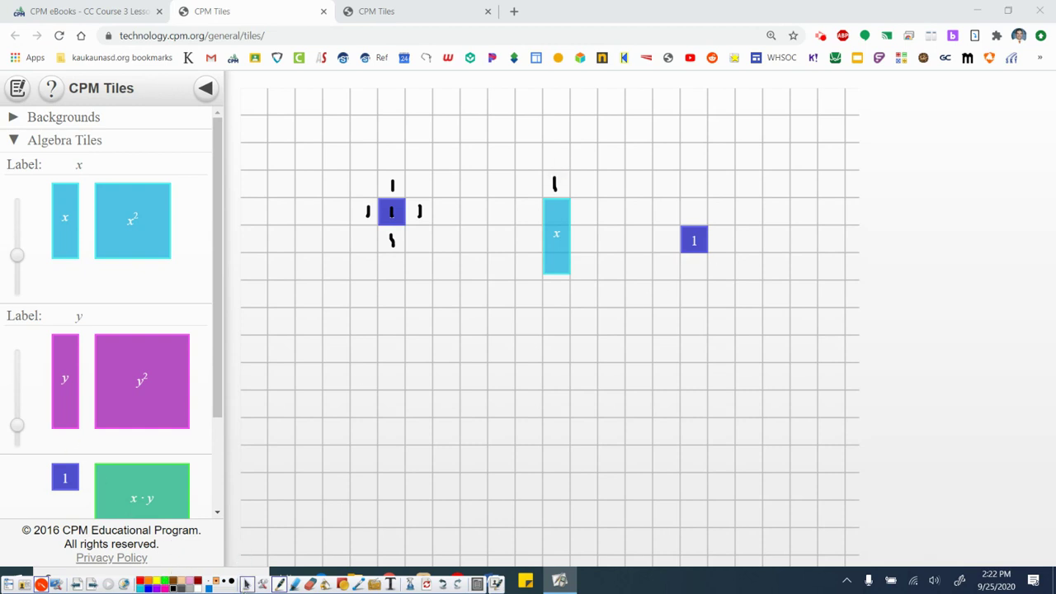
pyautogui.click(246, 584)
# Stack three unit tiles beside the x tile, then drag them away.
pyautogui.moveTo(689, 246); pyautogui.dragTo(526, 218)
pyautogui.moveTo(65, 477); pyautogui.dragTo(541, 241)
pyautogui.moveTo(65, 477); pyautogui.dragTo(526, 272)
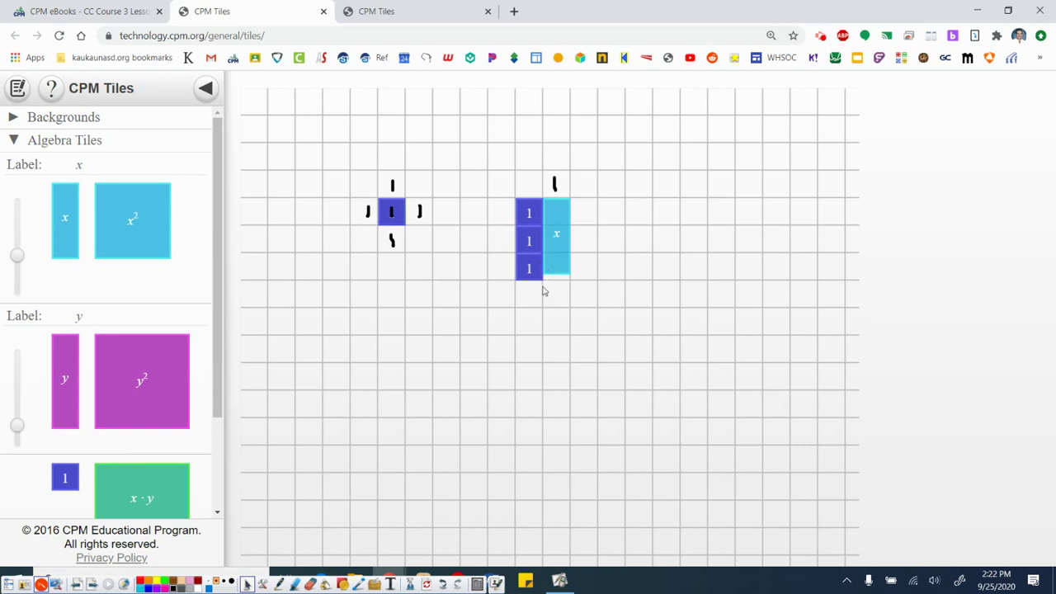
pyautogui.moveTo(528, 269); pyautogui.dragTo(503, 377)
pyautogui.moveTo(535, 238); pyautogui.dragTo(451, 354)
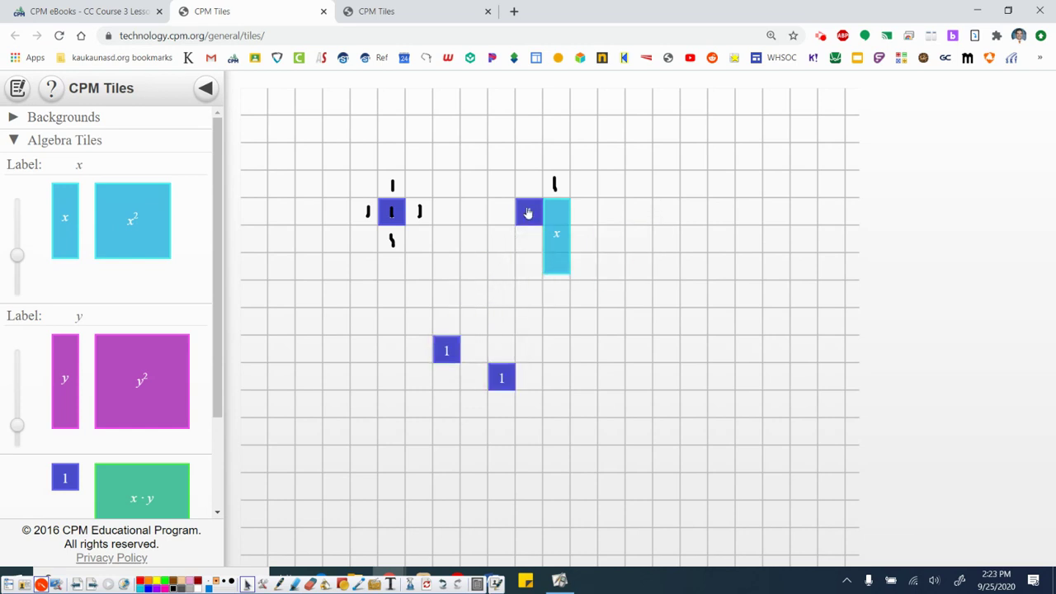
pyautogui.moveTo(528, 213); pyautogui.dragTo(473, 296)
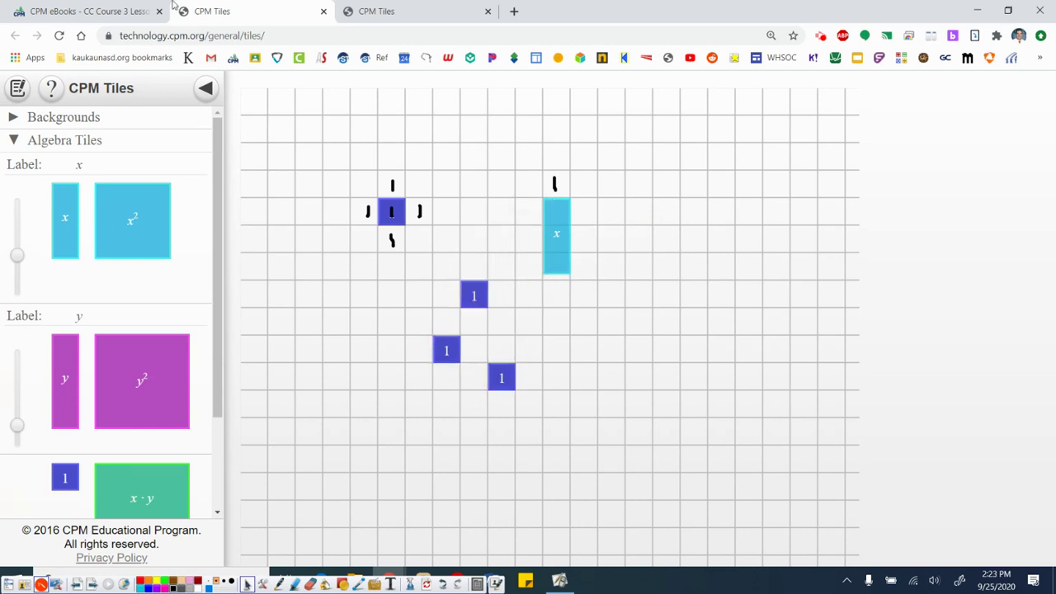
pyautogui.click(105, 6)
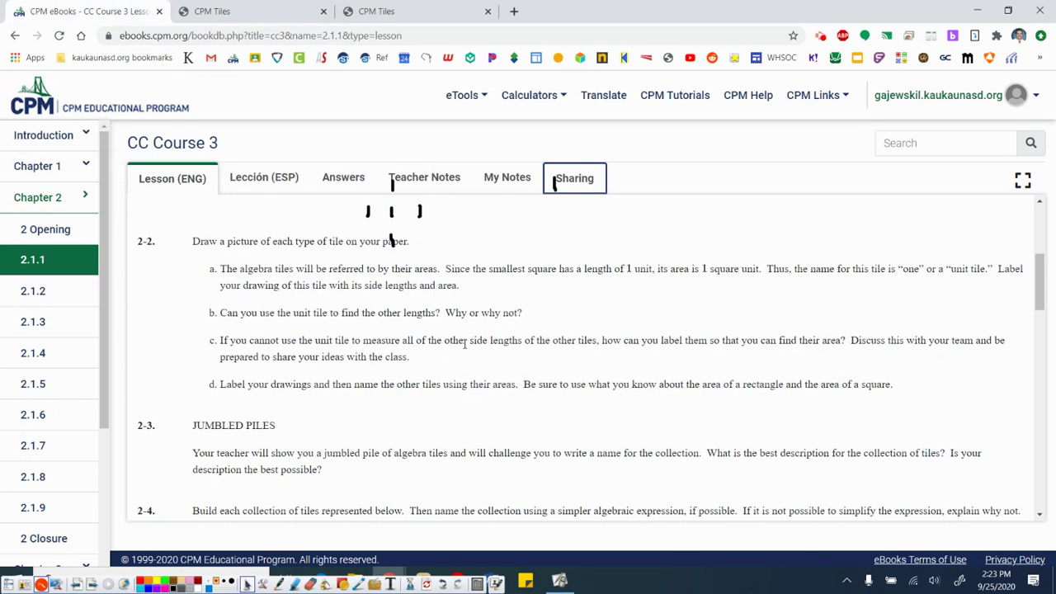
# Place a y tile with a column of four unit tiles beside it.
pyautogui.click(245, 7)
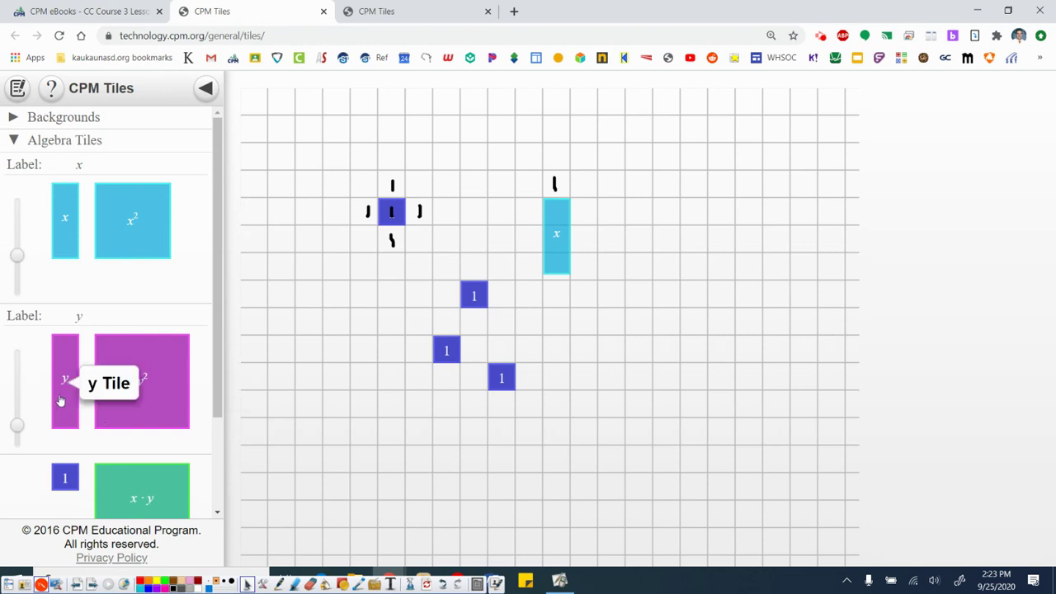
pyautogui.moveTo(65, 399); pyautogui.dragTo(499, 247)
pyautogui.moveTo(472, 298); pyautogui.dragTo(527, 217)
pyautogui.moveTo(450, 353); pyautogui.dragTo(532, 243)
pyautogui.moveTo(505, 383); pyautogui.dragTo(532, 267)
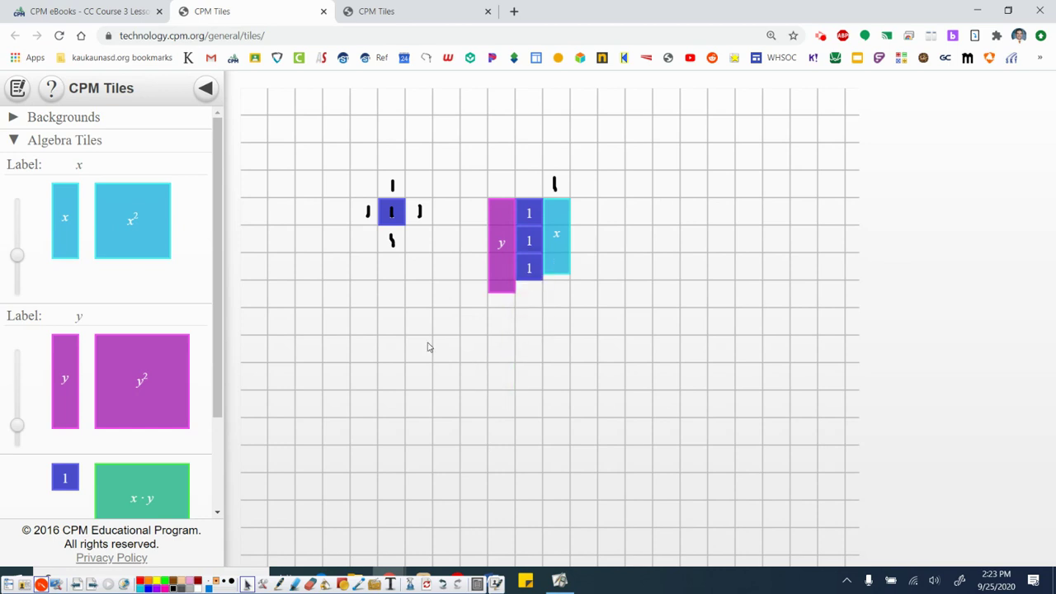
pyautogui.moveTo(73, 492); pyautogui.dragTo(529, 289)
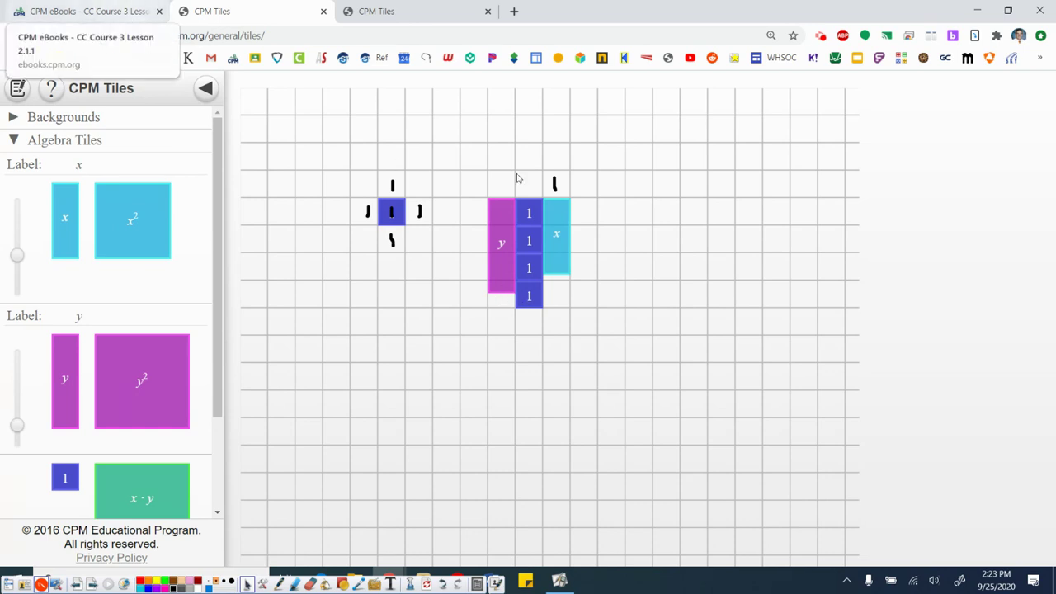
pyautogui.moveTo(528, 212)
pyautogui.mouseDown()
pyautogui.moveTo(499, 184)
pyautogui.moveTo(515, 184)
pyautogui.moveTo(530, 214)
pyautogui.mouseUp()
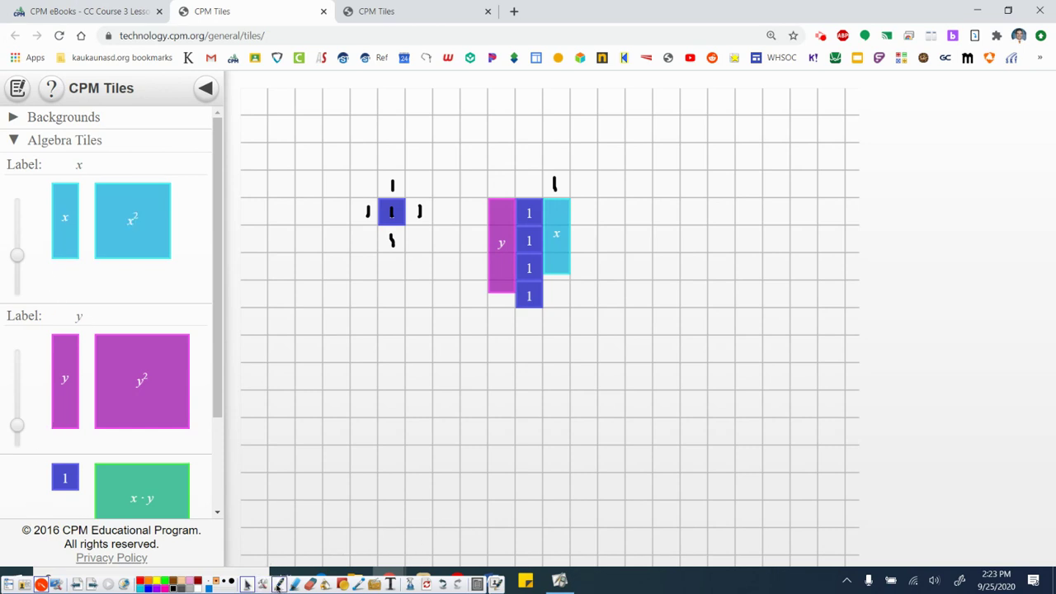
# Write 1 above the y tile to mark its width.
pyautogui.click(281, 584)
pyautogui.moveTo(504, 182); pyautogui.dragTo(503, 190)
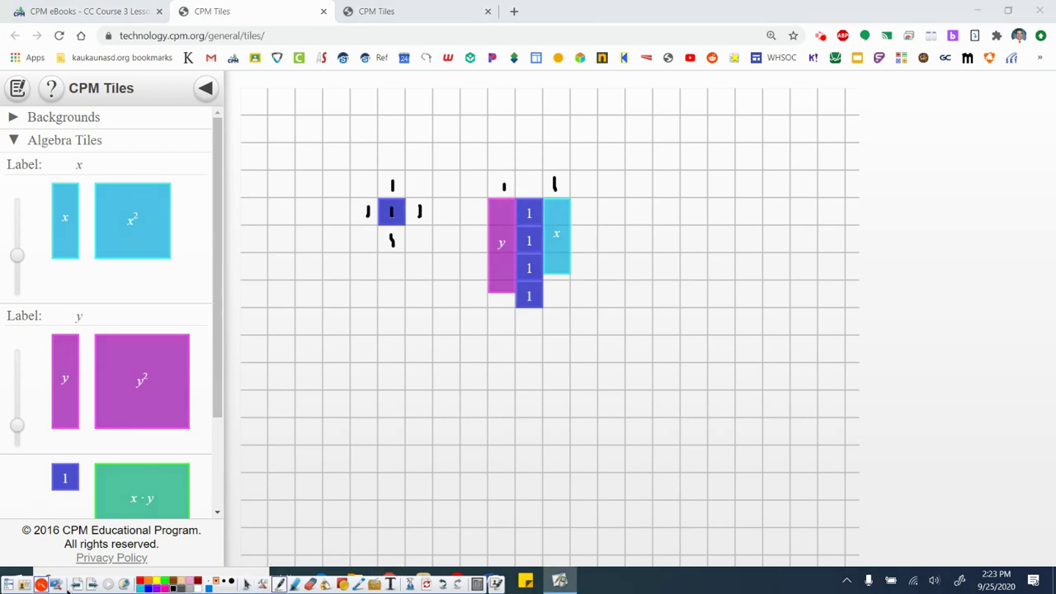
pyautogui.click(248, 584)
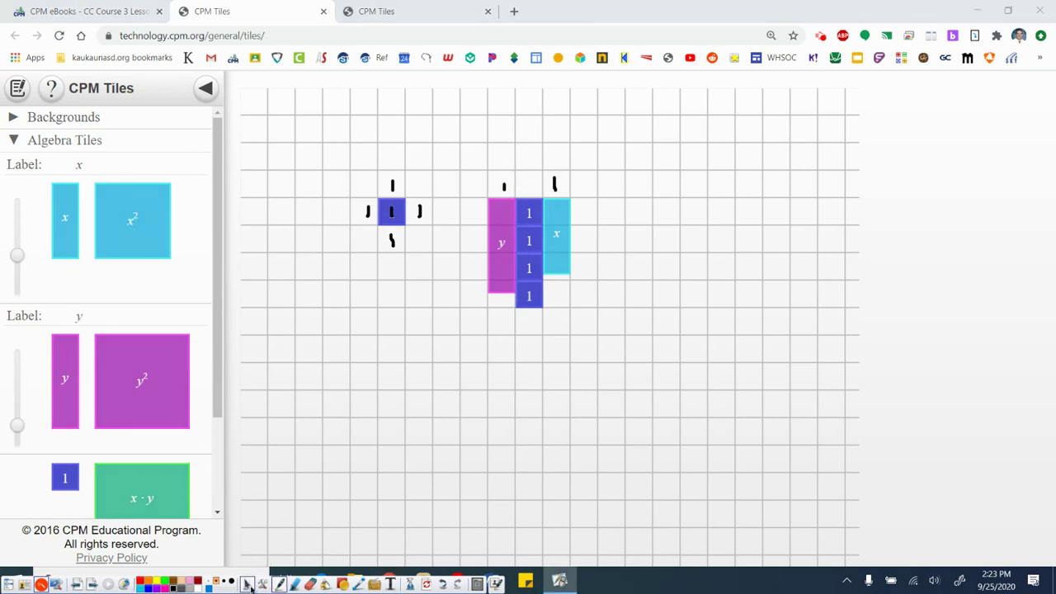
pyautogui.click(71, 11)
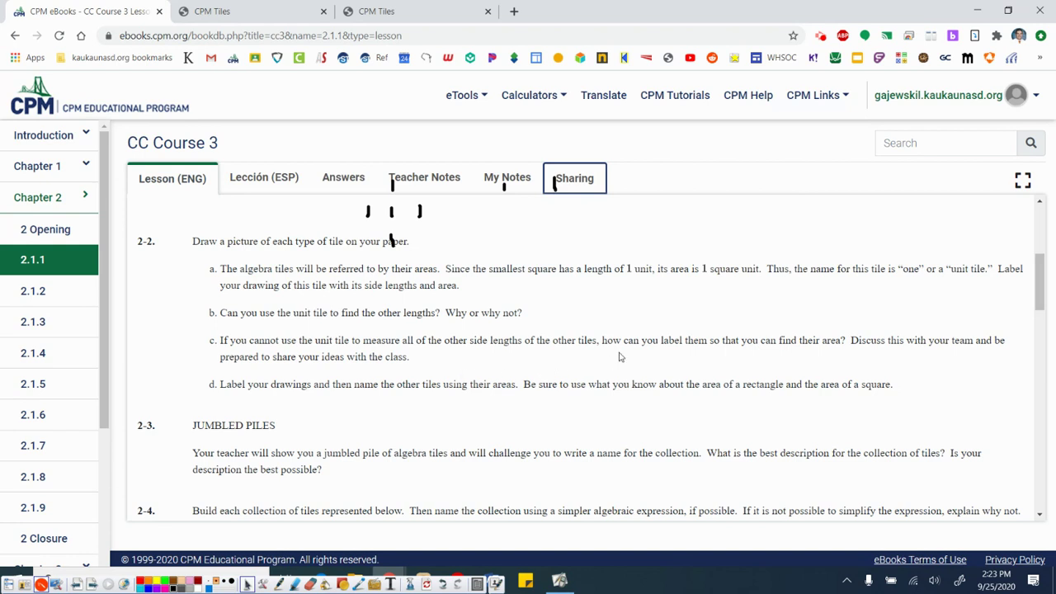
pyautogui.click(236, 8)
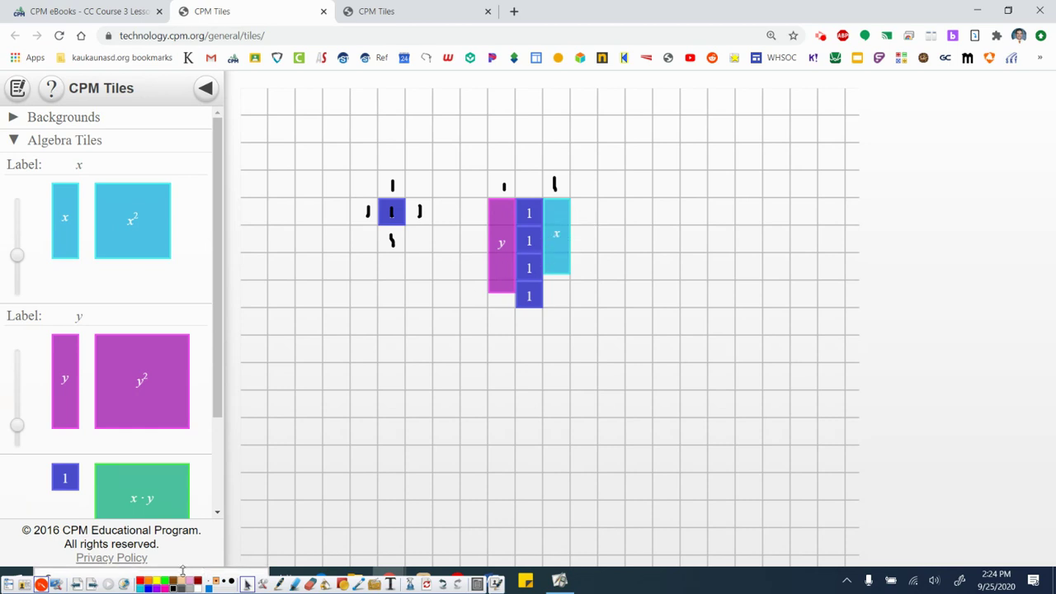
# Pen-label the x and y tile lengths, then go back to problem 2-2 in the eBook lesson.
pyautogui.hotkey('ctrl', 'shift', 'p')
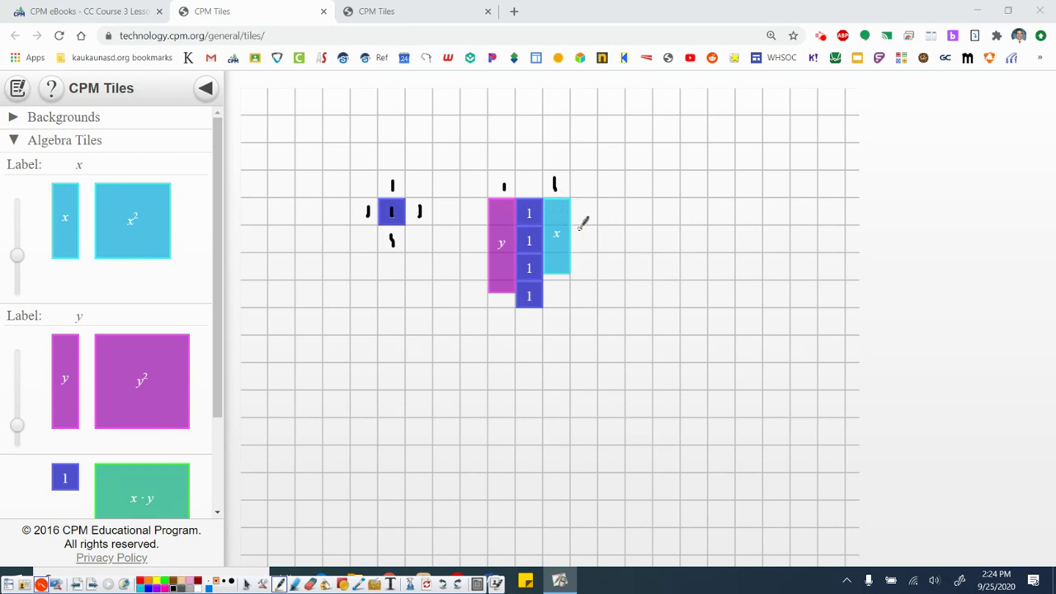
pyautogui.moveTo(580, 228); pyautogui.dragTo(580, 241)
pyautogui.moveTo(464, 231)
pyautogui.mouseDown()
pyautogui.moveTo(472, 245)
pyautogui.moveTo(479, 234)
pyautogui.moveTo(478, 257)
pyautogui.moveTo(469, 259)
pyautogui.mouseUp()
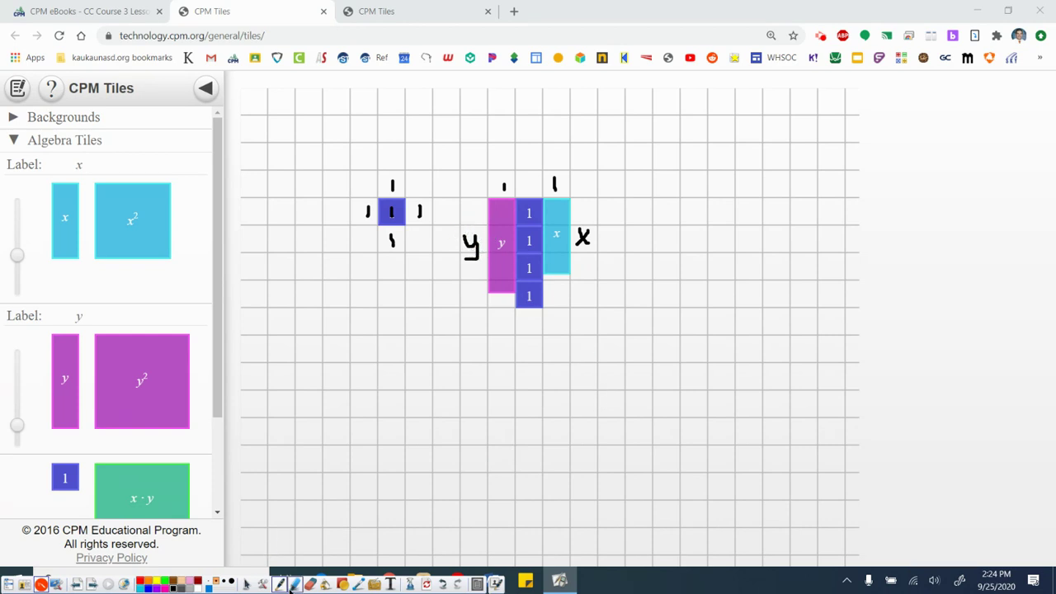
pyautogui.click(246, 584)
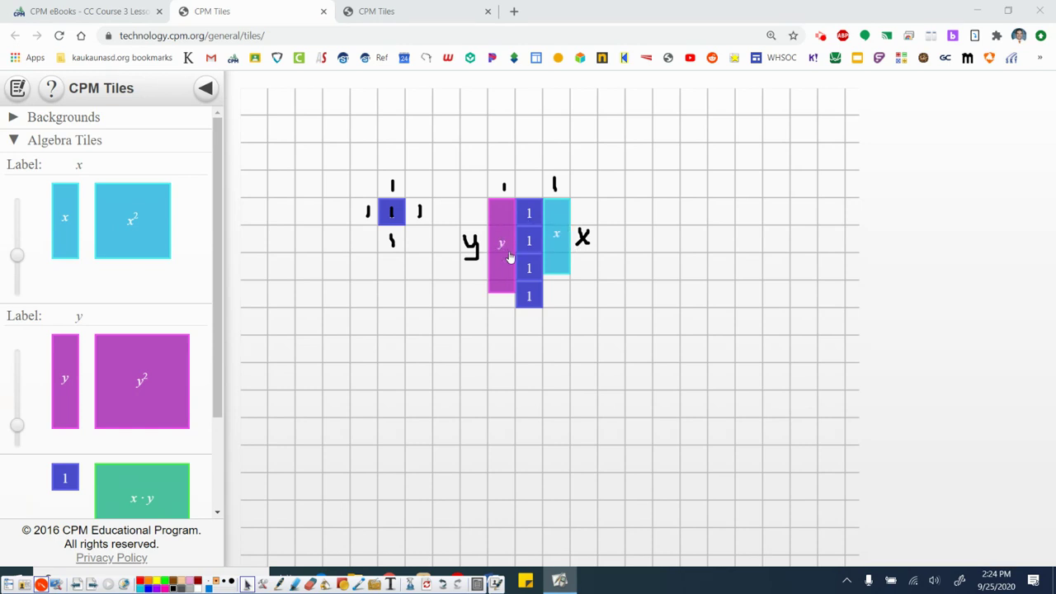
pyautogui.click(82, 8)
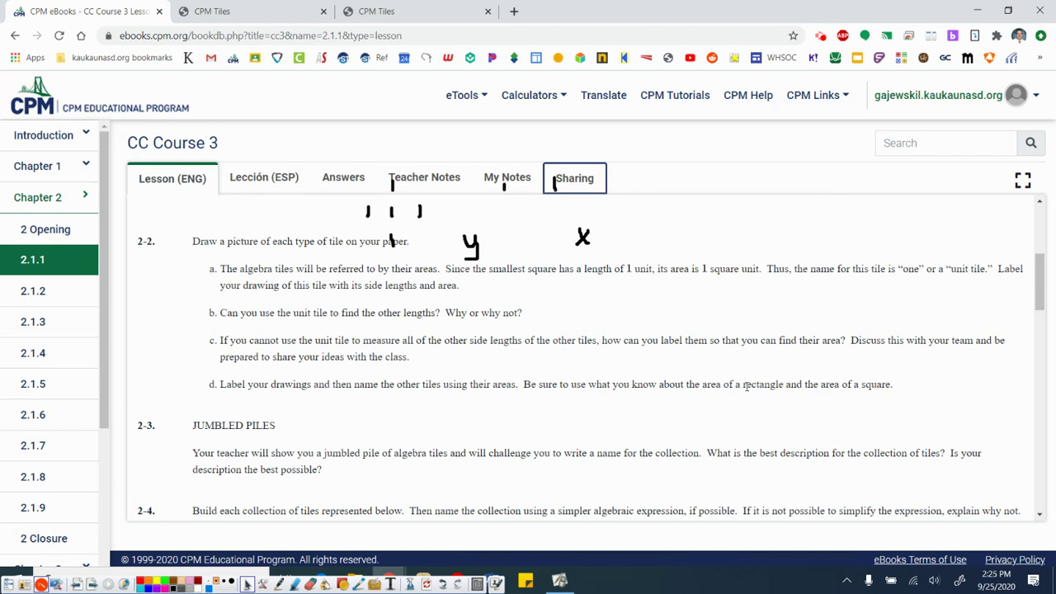
# Place a y² tile on the grid, with one y tile flat along its top and another beside it.
pyautogui.click(252, 8)
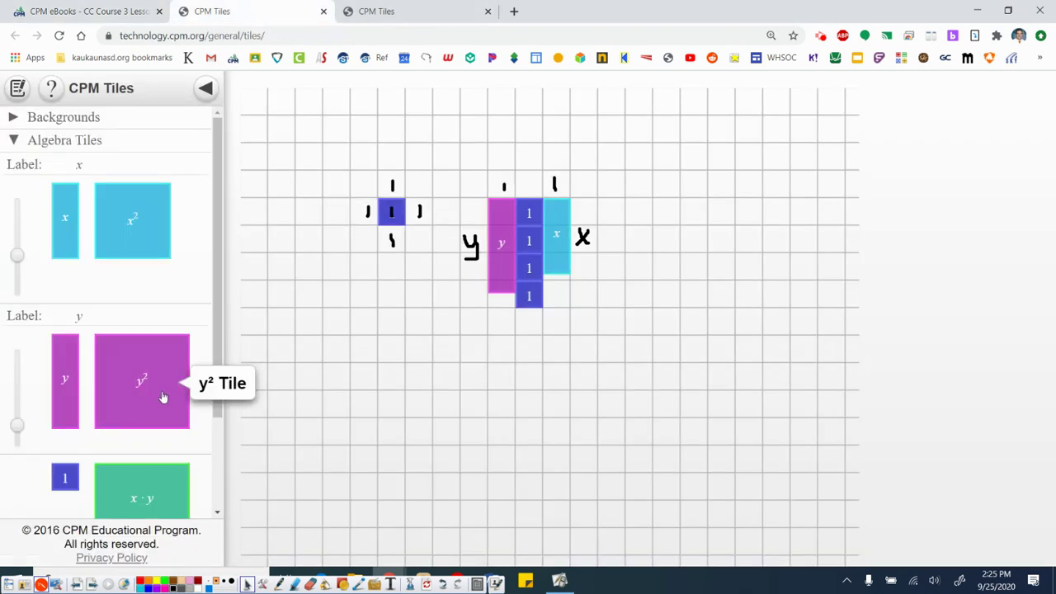
pyautogui.moveTo(136, 381); pyautogui.dragTo(725, 240)
pyautogui.moveTo(86, 381); pyautogui.dragTo(735, 183)
pyautogui.click(672, 154)
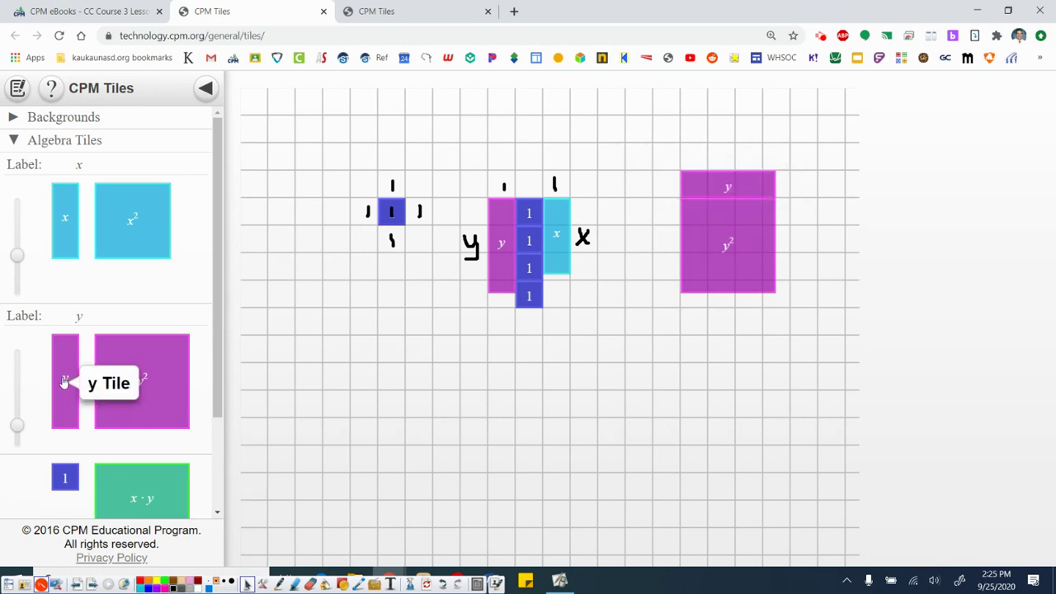
pyautogui.moveTo(68, 380); pyautogui.dragTo(801, 258)
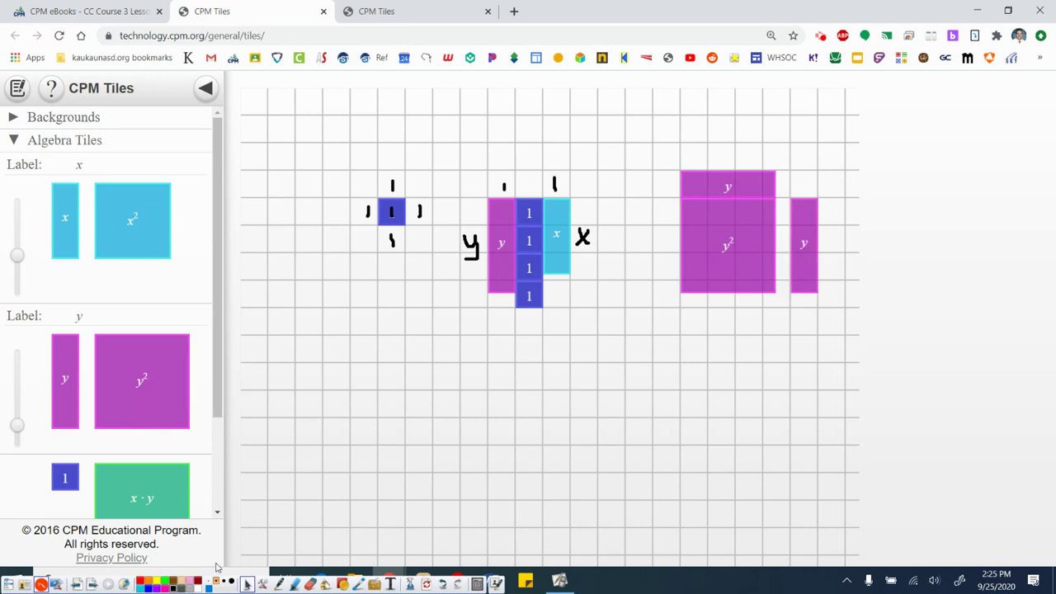
# Write y beside the y² tile's left and bottom sides and circle its y² label.
pyautogui.click(279, 584)
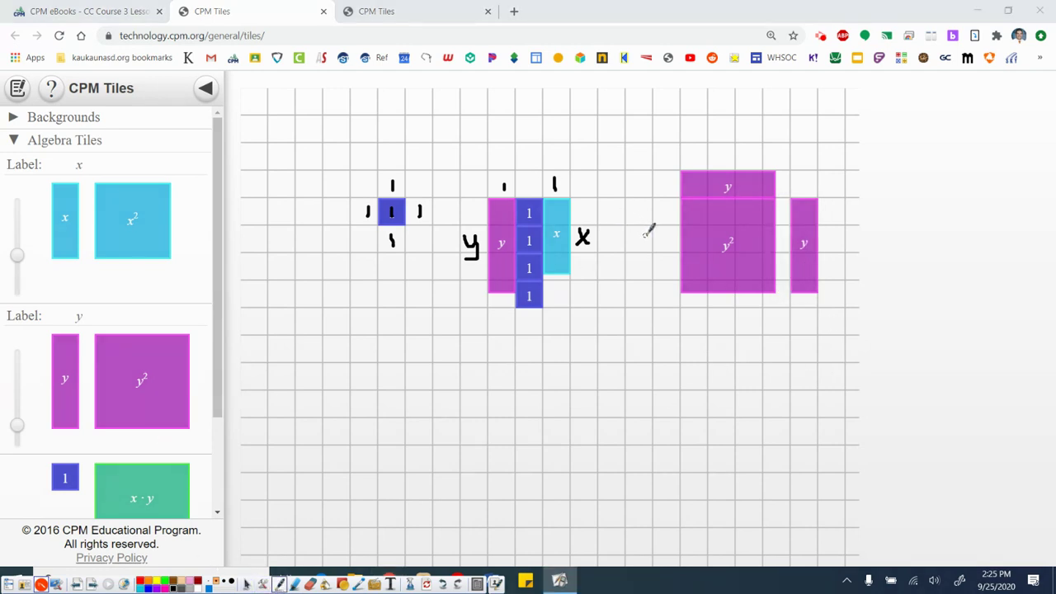
pyautogui.moveTo(649, 238)
pyautogui.mouseDown()
pyautogui.moveTo(657, 235)
pyautogui.moveTo(634, 266)
pyautogui.mouseUp()
pyautogui.moveTo(719, 302)
pyautogui.mouseDown()
pyautogui.moveTo(729, 304)
pyautogui.moveTo(726, 317)
pyautogui.moveTo(711, 325)
pyautogui.mouseUp()
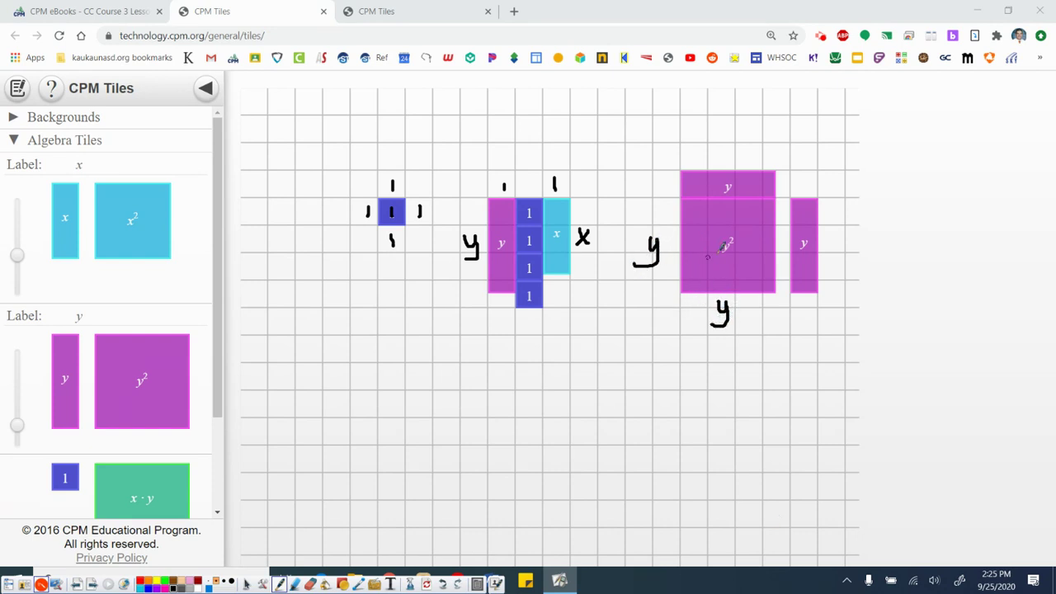
pyautogui.moveTo(718, 255)
pyautogui.mouseDown()
pyautogui.moveTo(747, 238)
pyautogui.moveTo(727, 227)
pyautogui.moveTo(719, 255)
pyautogui.mouseUp()
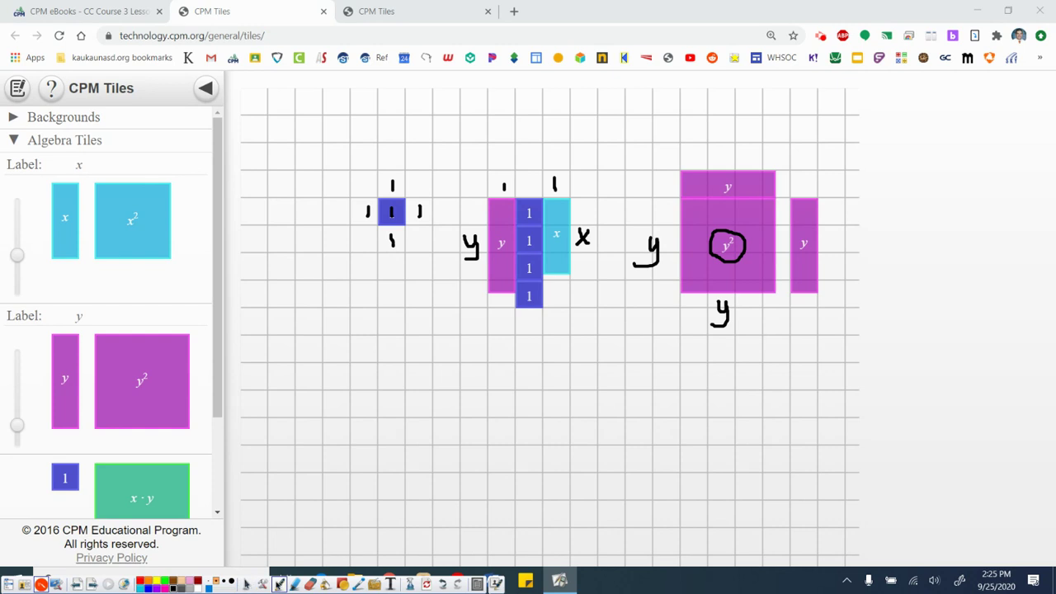
pyautogui.click(246, 583)
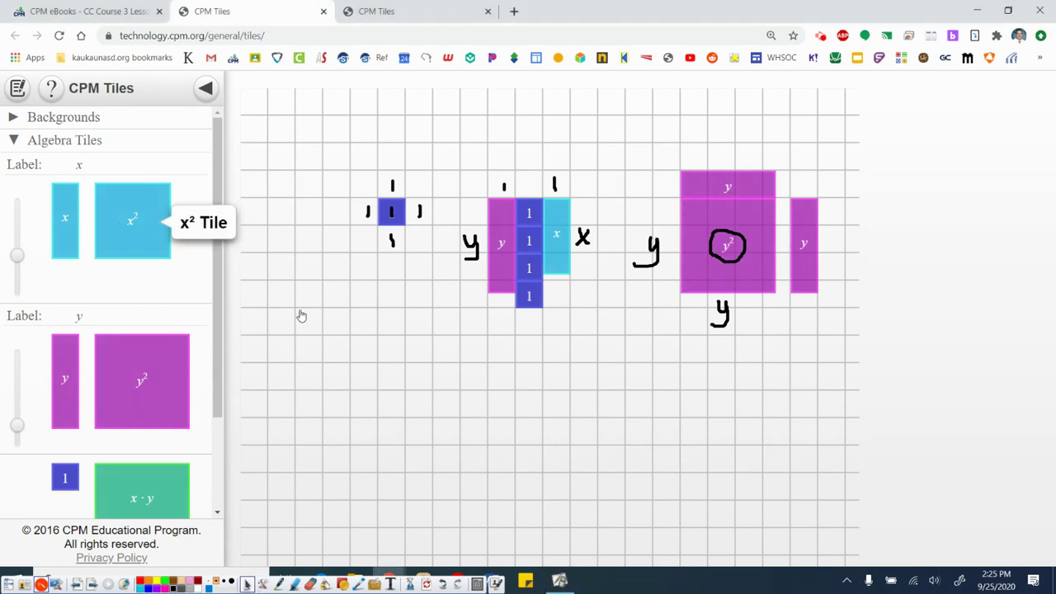
# Drag an x² tile below the unit tile and write x beside its left and top sides.
pyautogui.moveTo(301, 316); pyautogui.dragTo(358, 354)
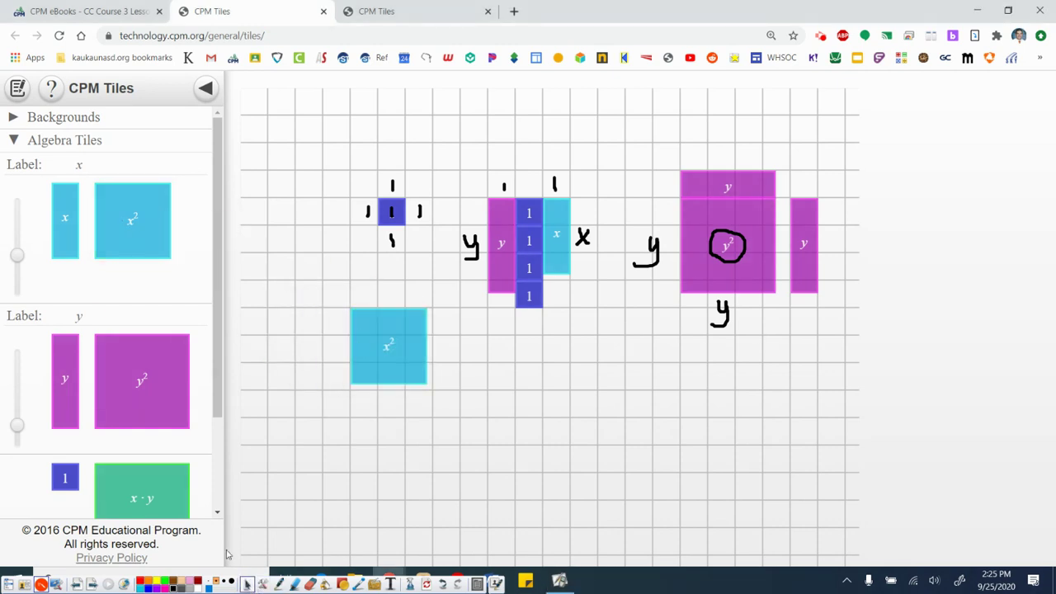
pyautogui.click(280, 583)
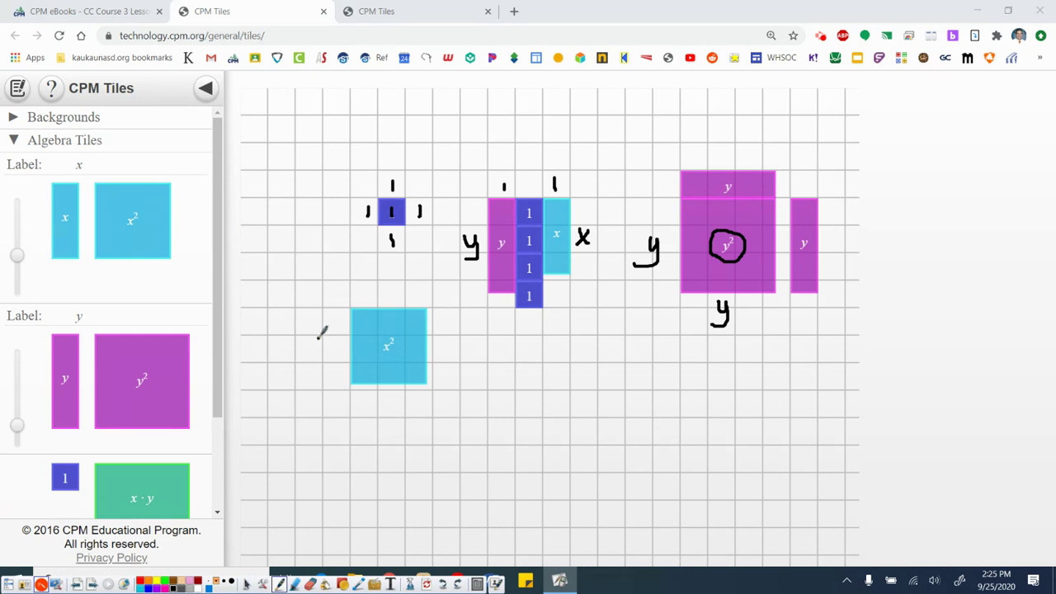
pyautogui.moveTo(319, 338)
pyautogui.mouseDown()
pyautogui.moveTo(334, 350)
pyautogui.moveTo(329, 340)
pyautogui.moveTo(316, 348)
pyautogui.mouseUp()
pyautogui.moveTo(386, 281)
pyautogui.mouseDown()
pyautogui.moveTo(403, 298)
pyautogui.moveTo(383, 299)
pyautogui.mouseUp()
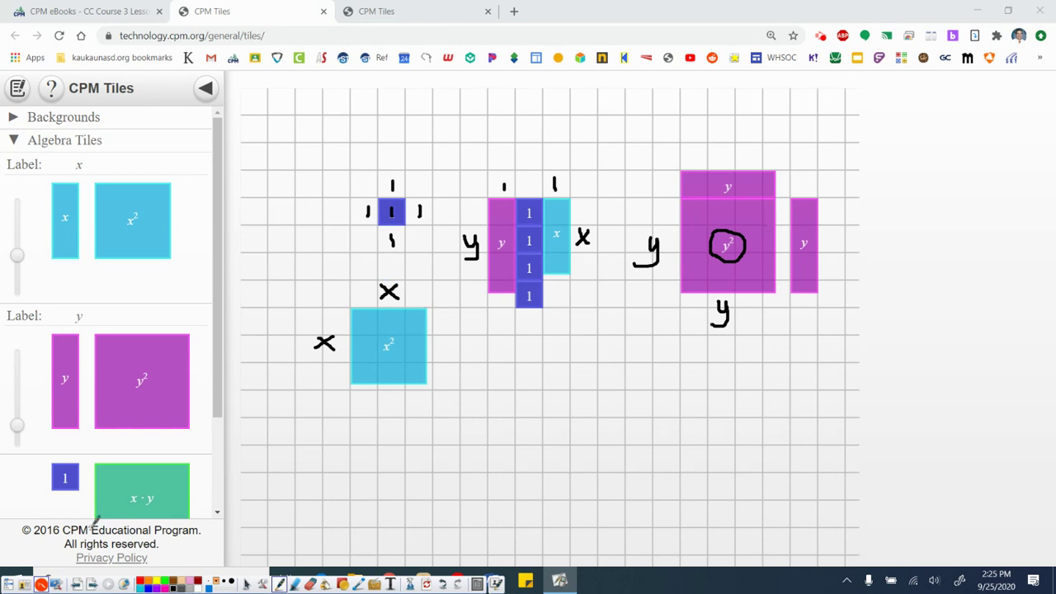
# Place an xy tile on the grid, test a row of four unit tiles above it, then remove them.
pyautogui.click(246, 584)
pyautogui.moveTo(142, 494)
pyautogui.mouseDown()
pyautogui.moveTo(608, 417)
pyautogui.moveTo(614, 388)
pyautogui.mouseUp()
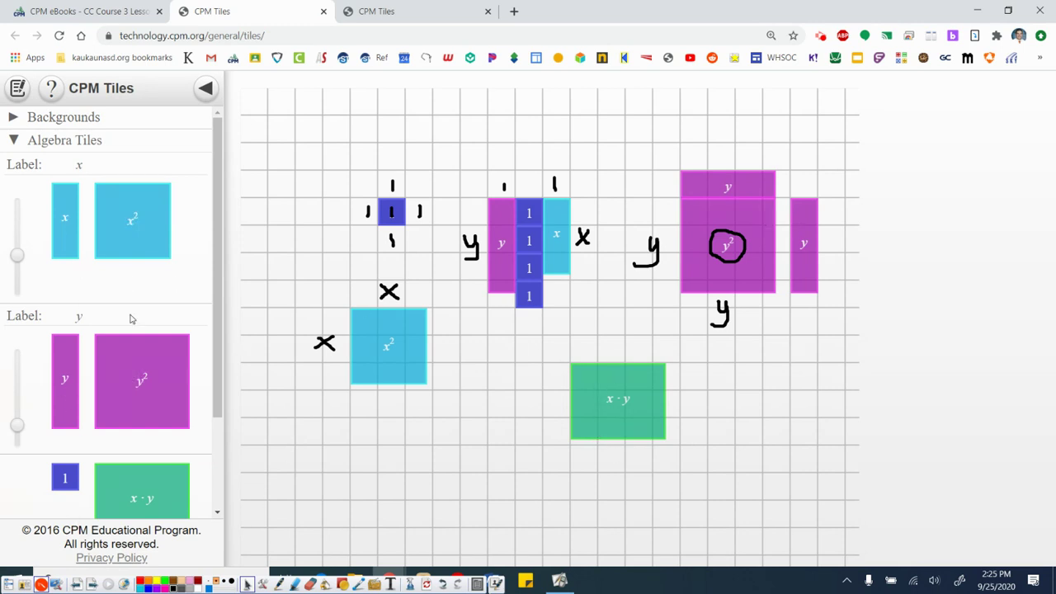
pyautogui.moveTo(60, 479); pyautogui.dragTo(584, 351)
pyautogui.moveTo(71, 482); pyautogui.dragTo(638, 351)
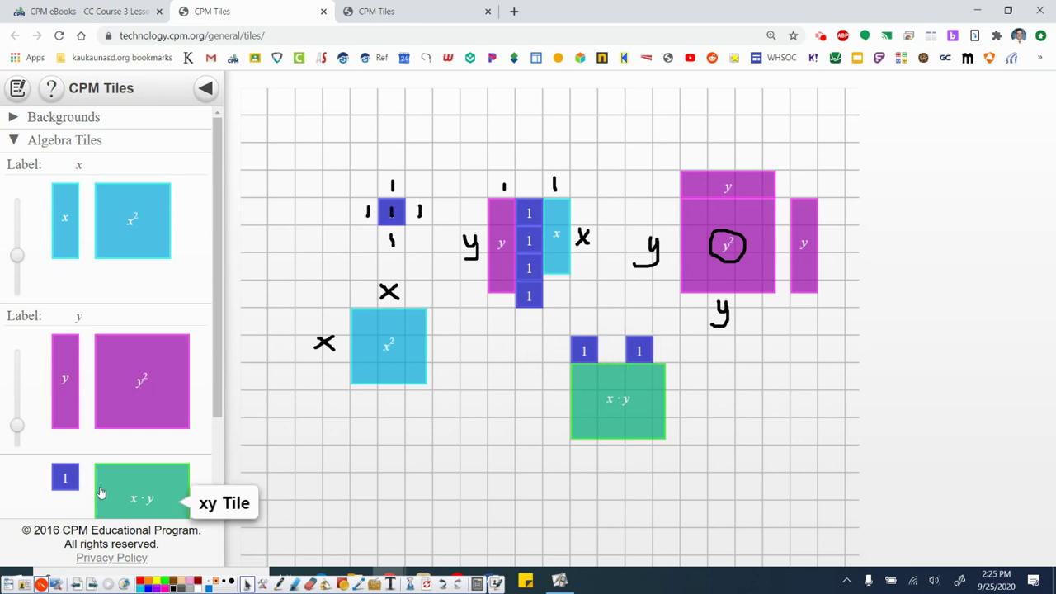
pyautogui.moveTo(69, 481); pyautogui.dragTo(611, 351)
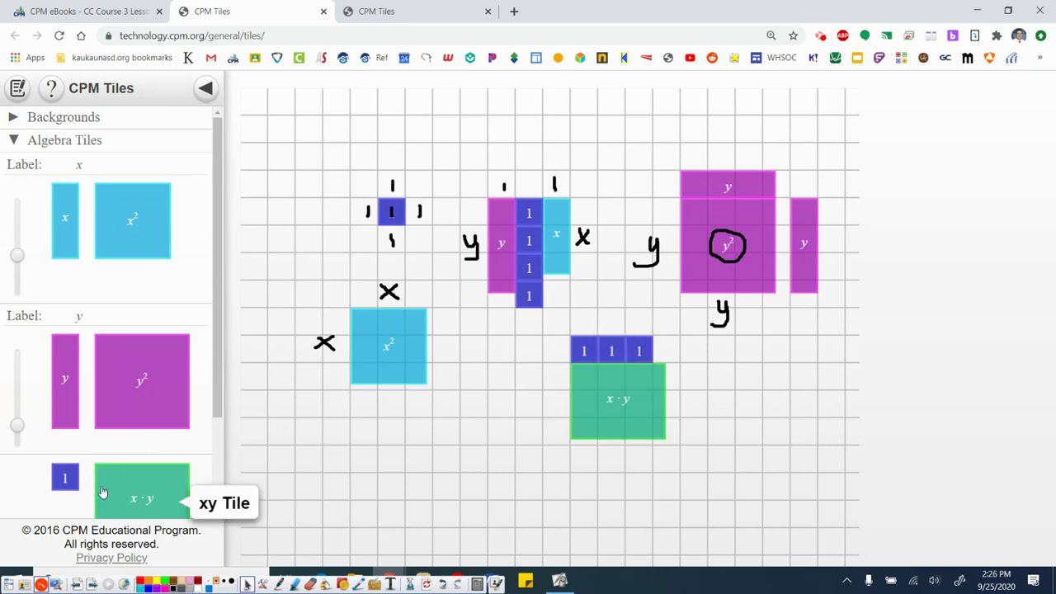
pyautogui.moveTo(99, 474); pyautogui.dragTo(666, 350)
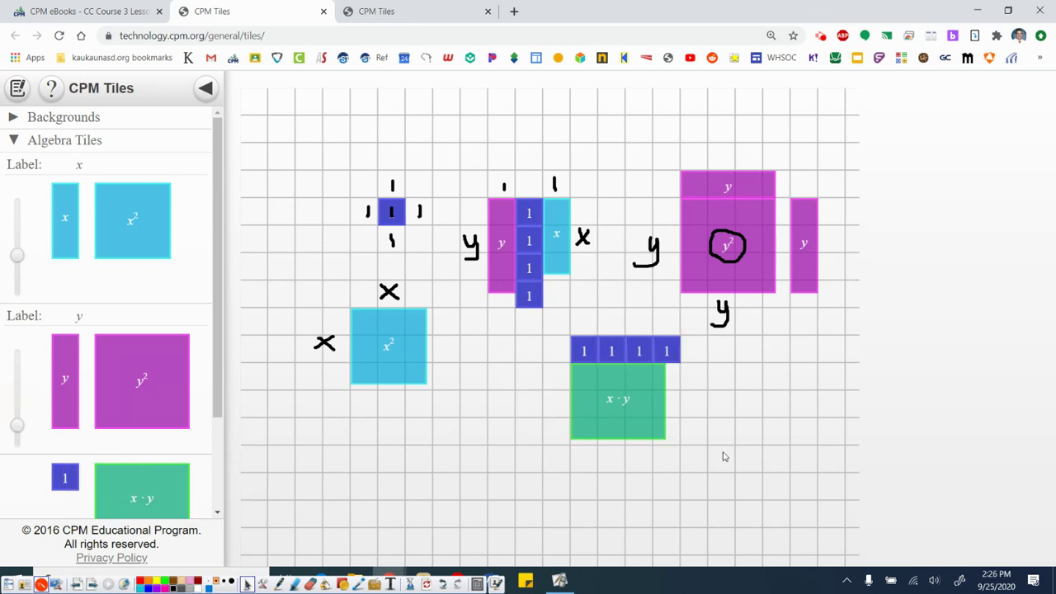
pyautogui.moveTo(588, 353); pyautogui.dragTo(124, 388)
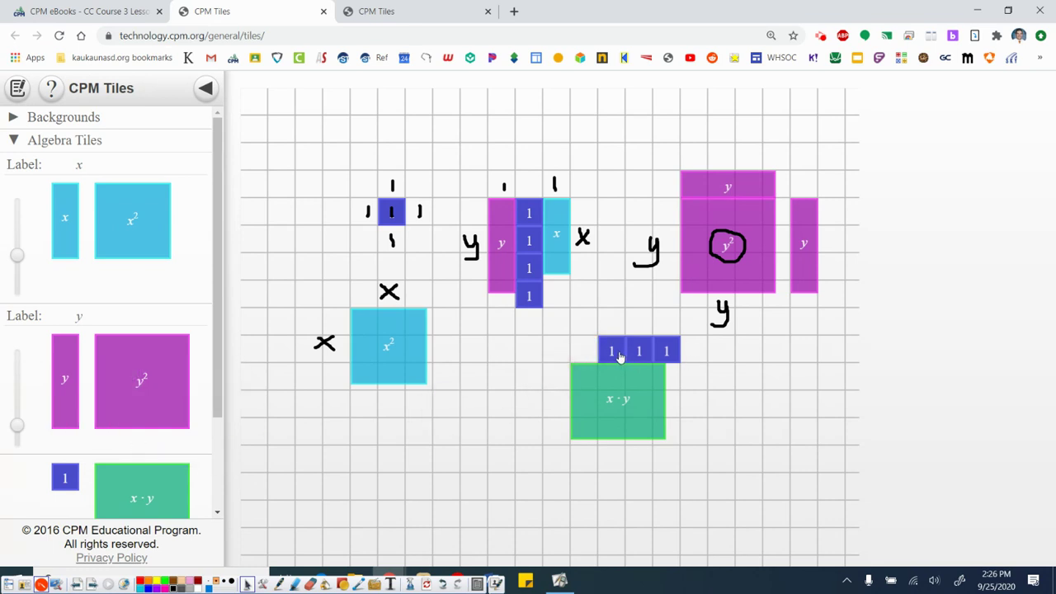
pyautogui.moveTo(620, 357); pyautogui.dragTo(111, 383)
pyautogui.moveTo(643, 353); pyautogui.dragTo(170, 370)
pyautogui.moveTo(673, 353); pyautogui.dragTo(153, 375)
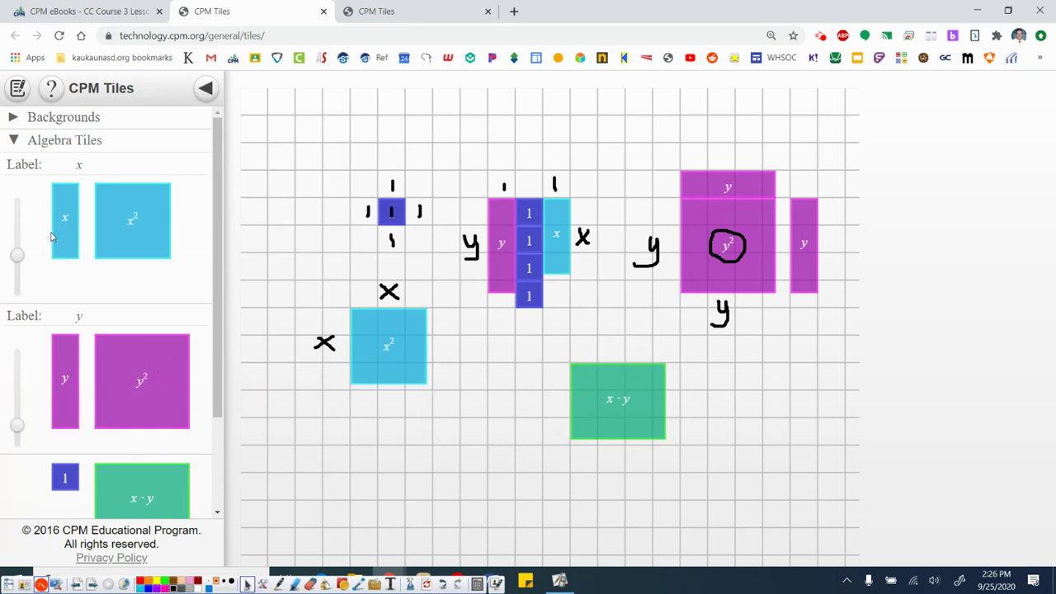
# Stand an x tile against the xy tile's left edge and lay a horizontal y tile along its top.
pyautogui.moveTo(65, 239); pyautogui.dragTo(601, 362)
pyautogui.click(478, 418)
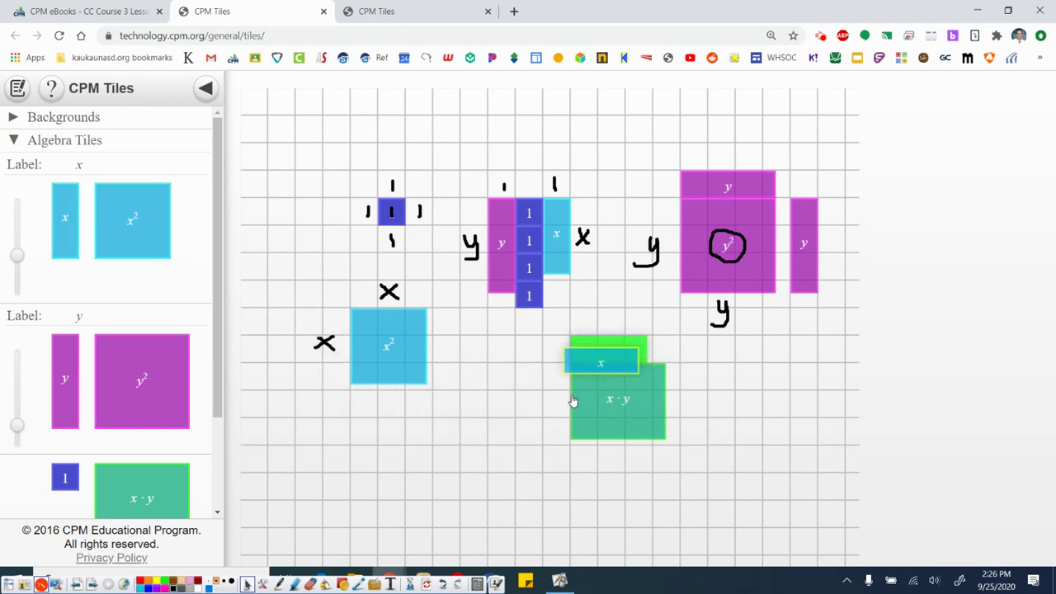
pyautogui.moveTo(574, 402)
pyautogui.mouseDown()
pyautogui.moveTo(498, 417)
pyautogui.moveTo(553, 408)
pyautogui.mouseUp()
pyautogui.click(497, 415)
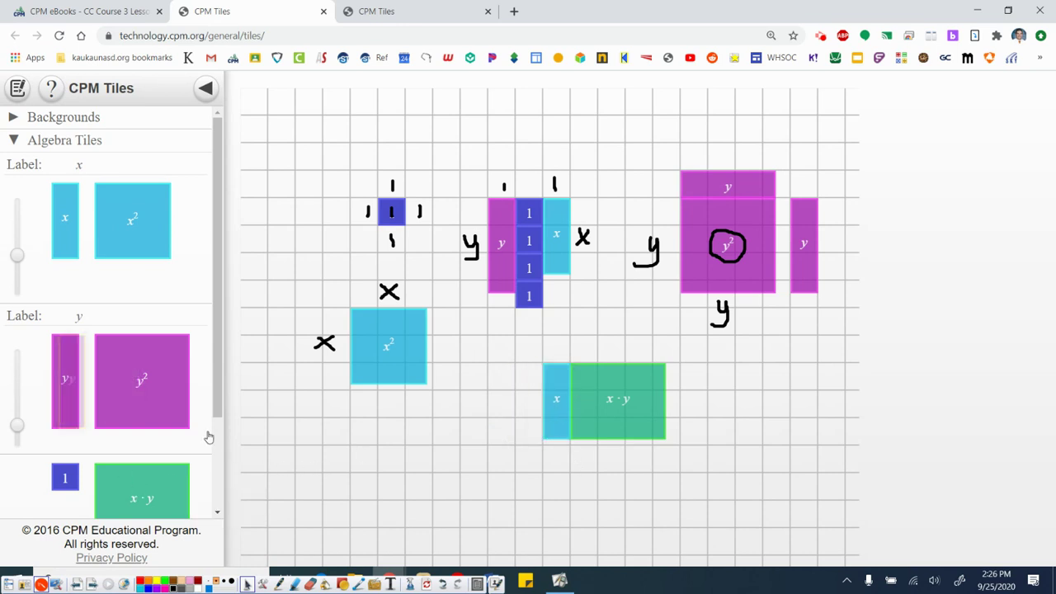
pyautogui.moveTo(65, 381); pyautogui.dragTo(622, 378)
pyautogui.click(503, 466)
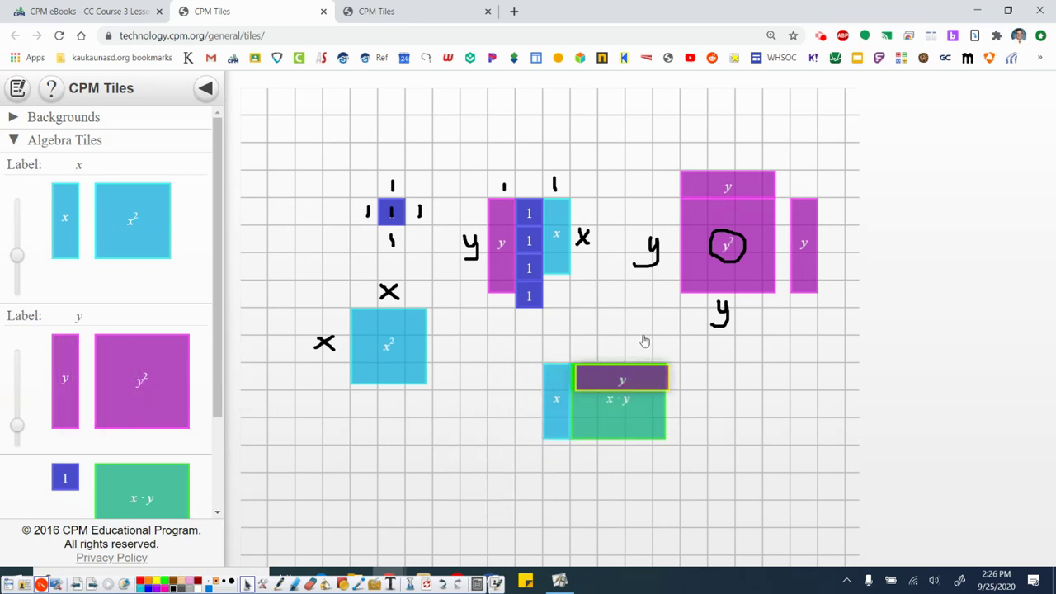
pyautogui.moveTo(644, 341); pyautogui.dragTo(615, 355)
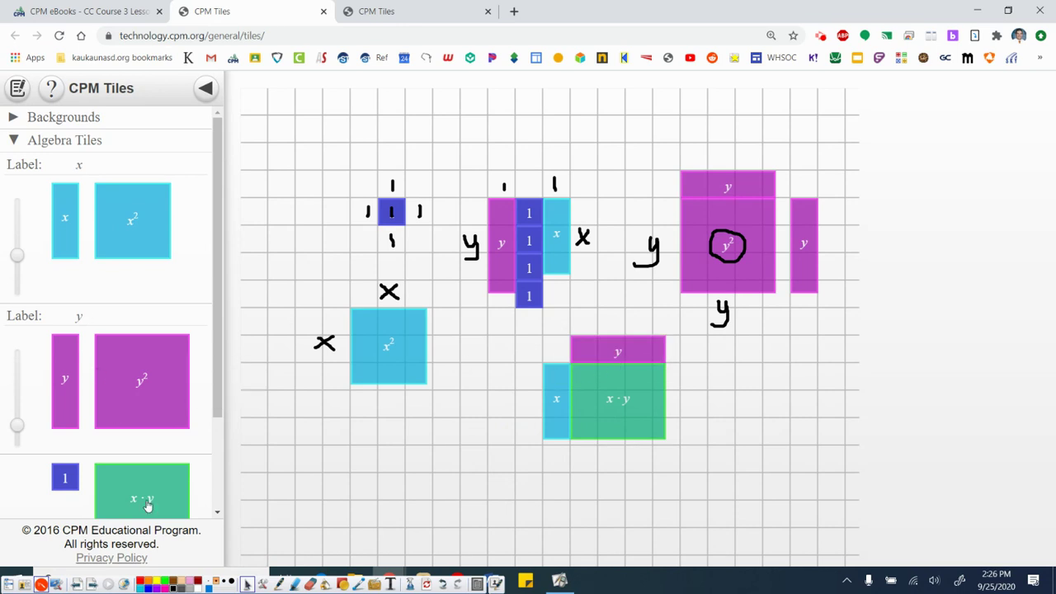
# Write x and y on the xy tile's sides, underline its x·y label, and return to the lesson.
pyautogui.click(279, 583)
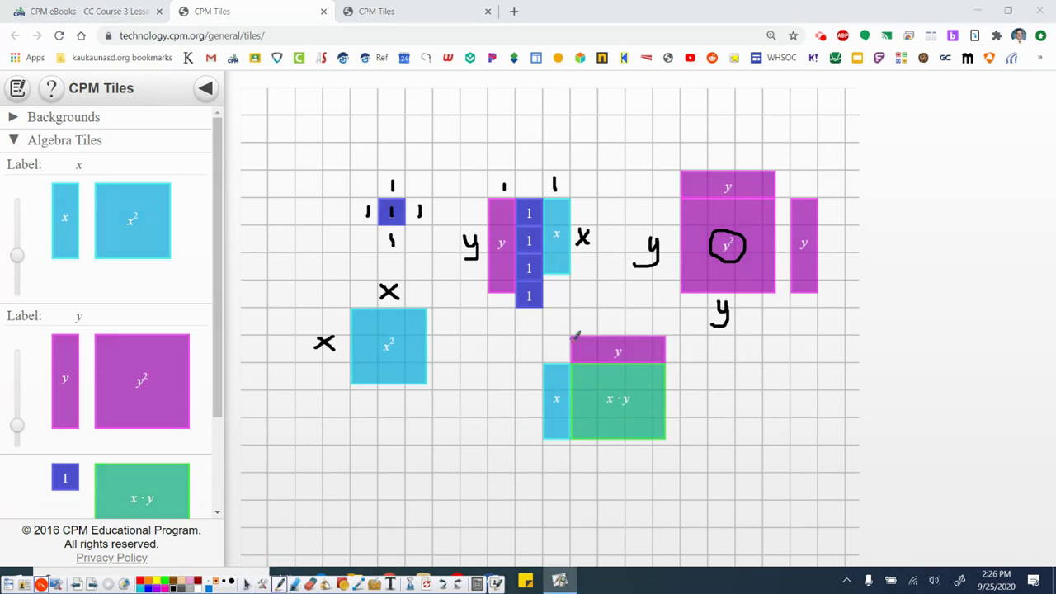
pyautogui.moveTo(675, 393)
pyautogui.mouseDown()
pyautogui.moveTo(703, 400)
pyautogui.moveTo(690, 404)
pyautogui.mouseUp()
pyautogui.moveTo(629, 446)
pyautogui.mouseDown()
pyautogui.moveTo(618, 457)
pyautogui.moveTo(629, 469)
pyautogui.moveTo(615, 476)
pyautogui.mouseUp()
pyautogui.moveTo(605, 408); pyautogui.dragTo(631, 407)
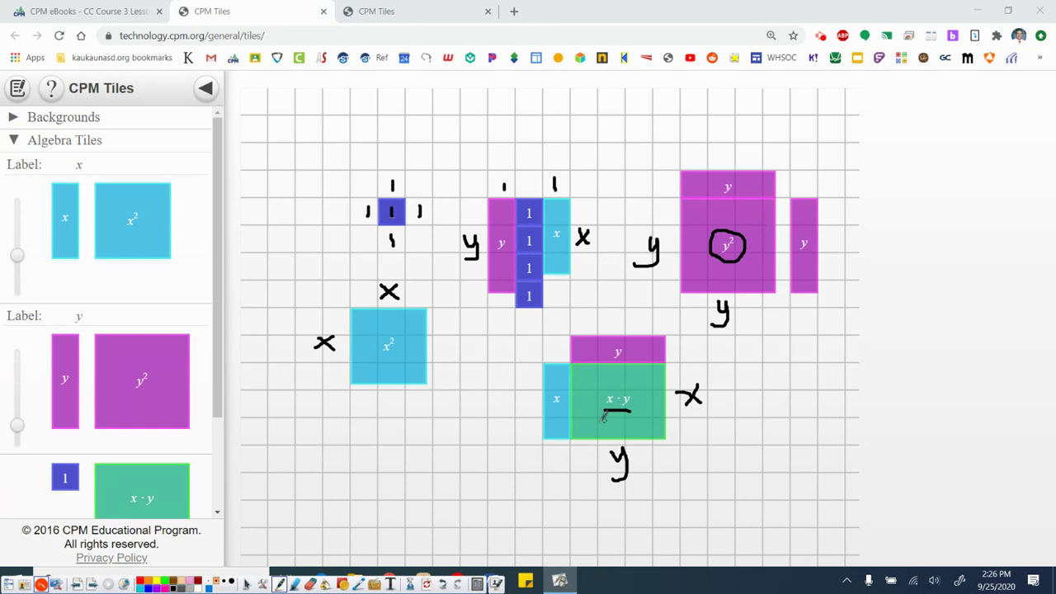
pyautogui.click(246, 584)
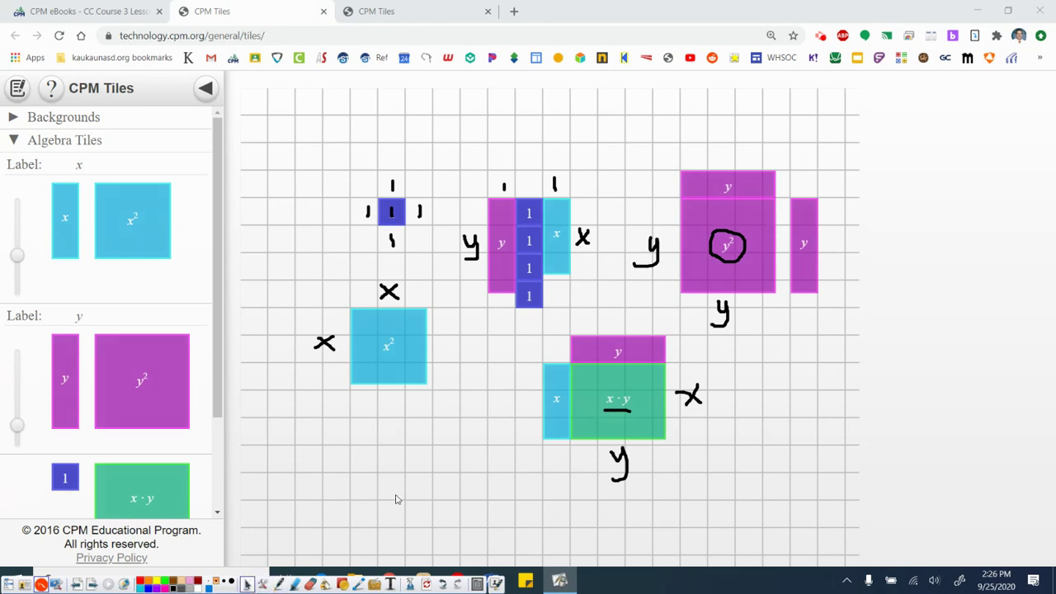
pyautogui.click(124, 10)
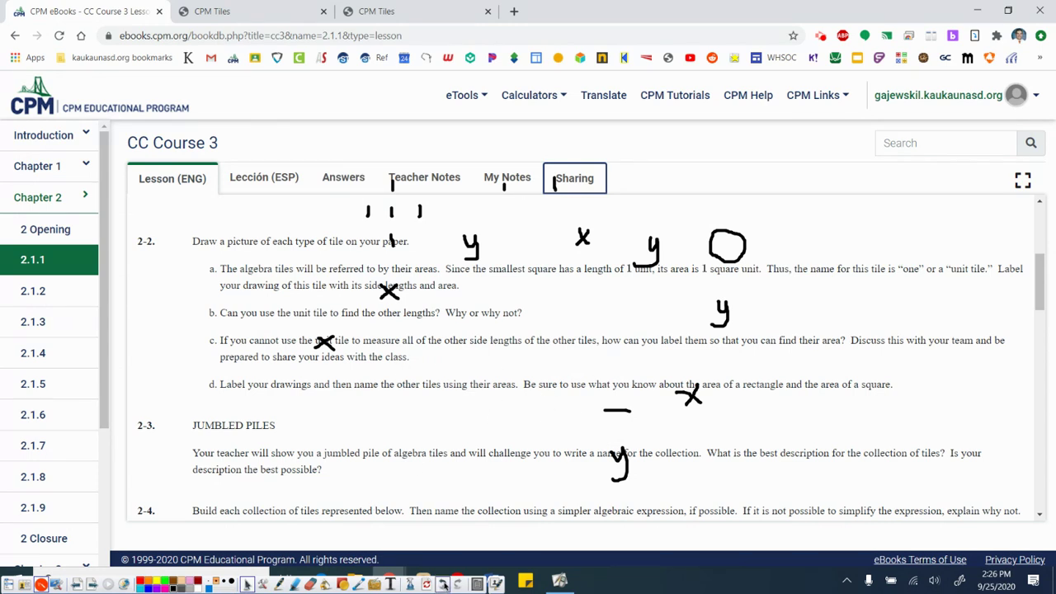
# Clear all ink annotations from the CPM Tiles grid, then go back to the CC Course 3 lesson.
pyautogui.click(235, 8)
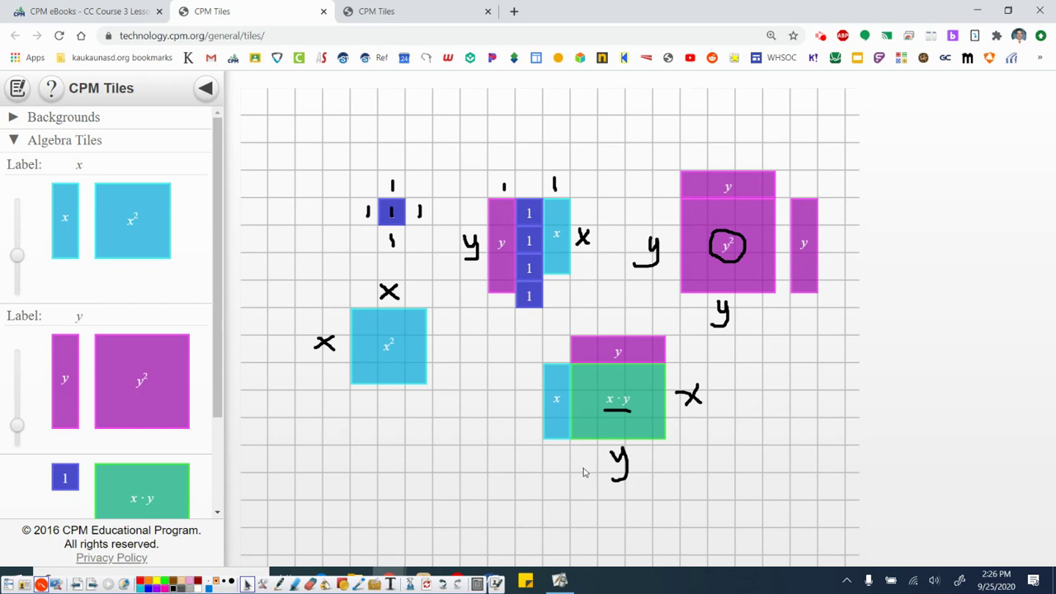
pyautogui.click(410, 584)
pyautogui.click(448, 519)
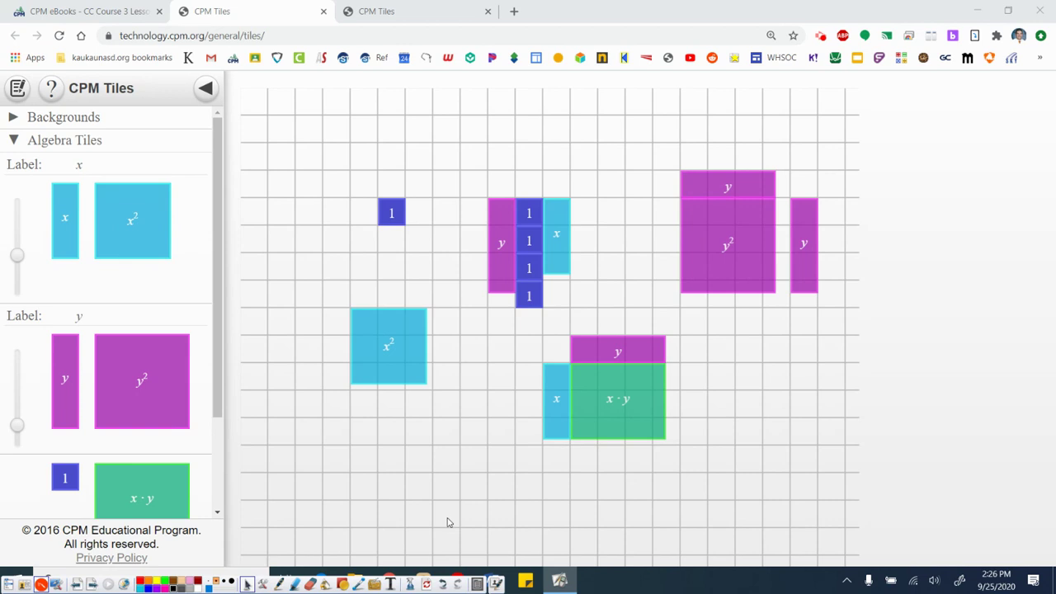
pyautogui.click(116, 10)
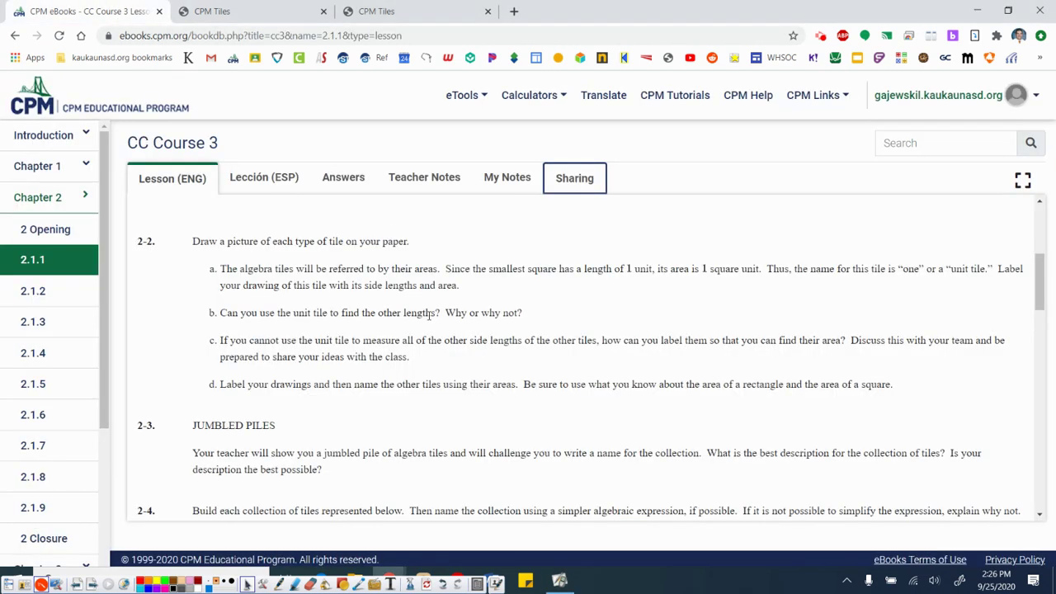
# Scroll down the lesson to problem 2-4's tile expressions and the 2-5 Learning Log.
pyautogui.scroll(-2, 429, 314)
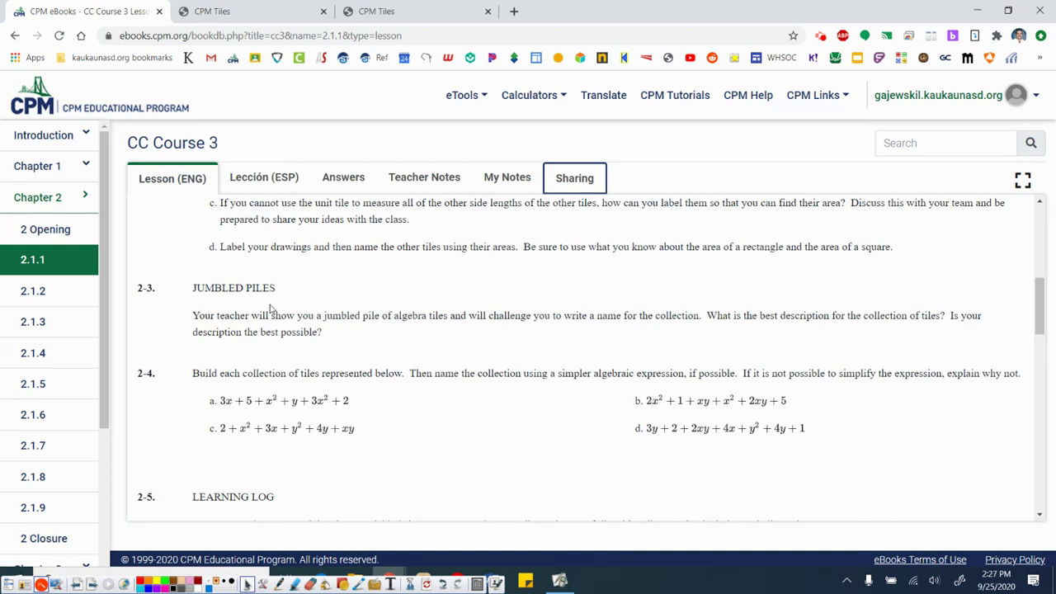
pyautogui.scroll(-2, 270, 307)
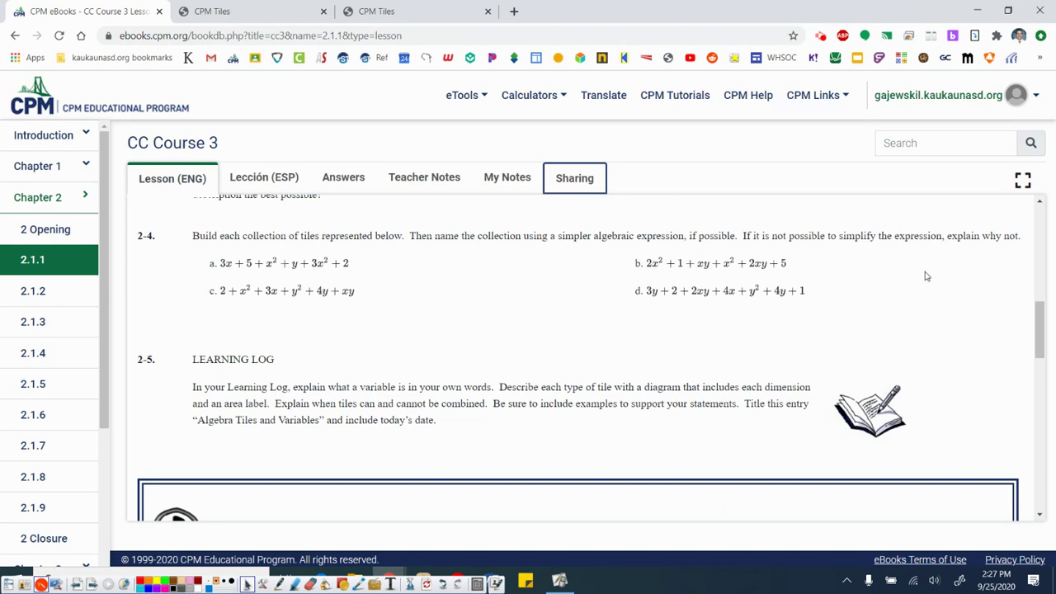
# Scroll through the lesson to review the 2-5 'Algebra Tiles and Variables' Learning Log entry.
pyautogui.scroll(-2, 924, 289)
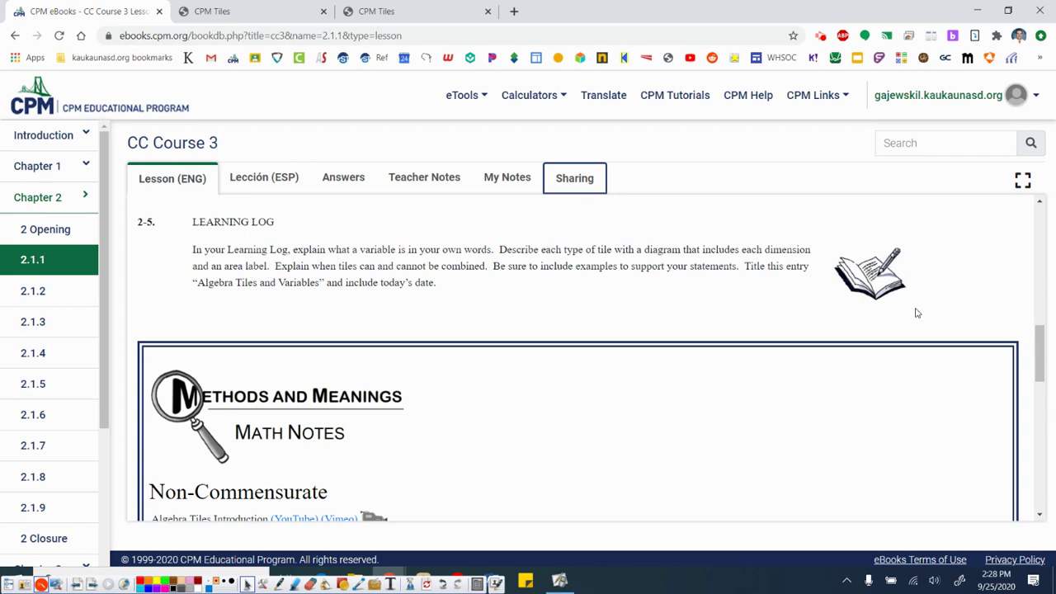
pyautogui.scroll(5, 916, 314)
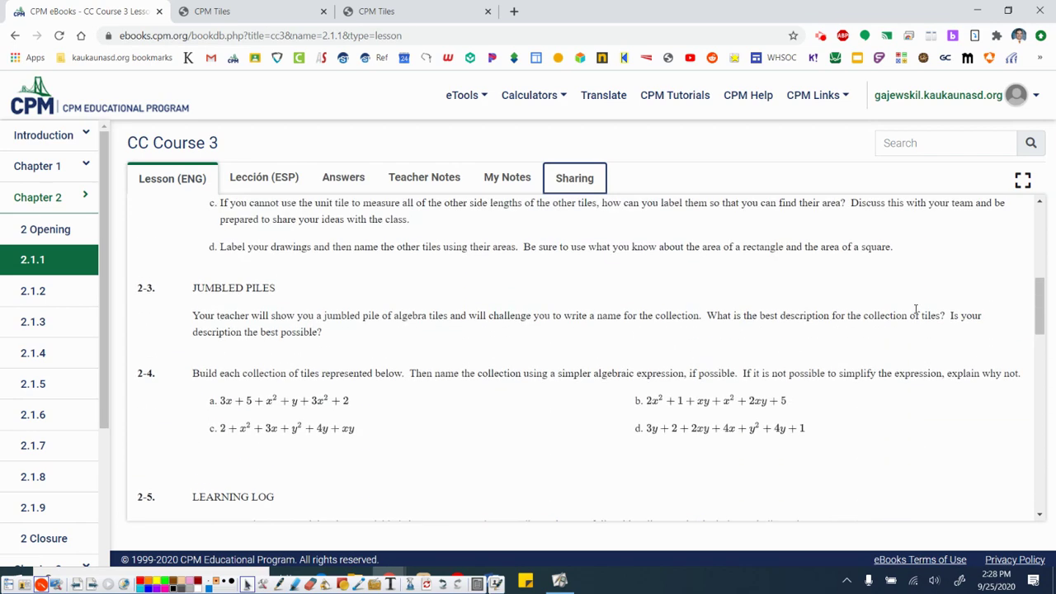
pyautogui.scroll(-5, 985, 302)
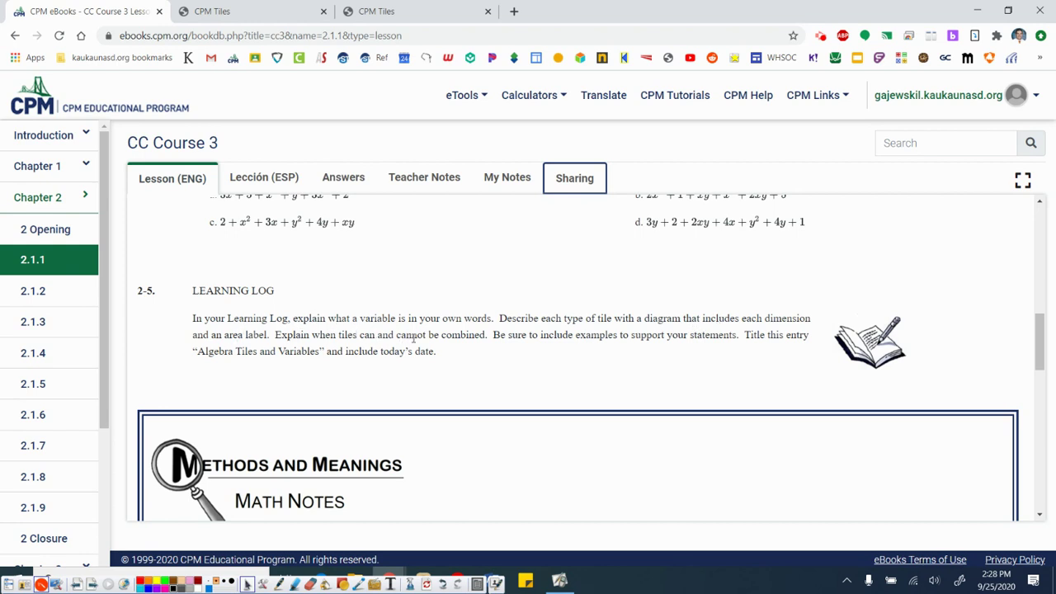
# Arrange four unit tiles into a 2×2 square on the CPM Tiles grid.
pyautogui.click(237, 6)
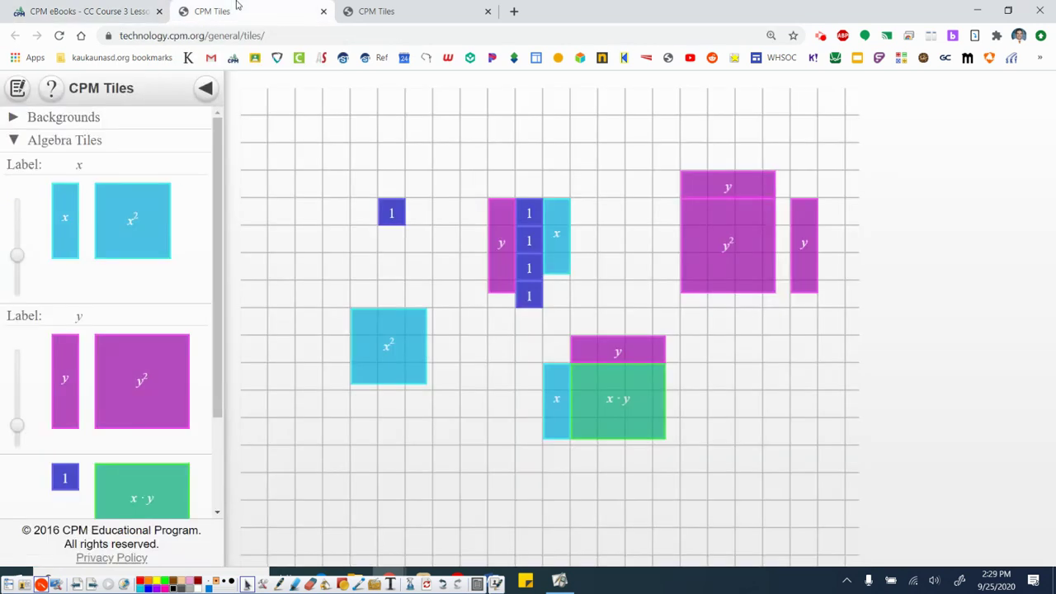
pyautogui.moveTo(528, 243); pyautogui.dragTo(419, 213)
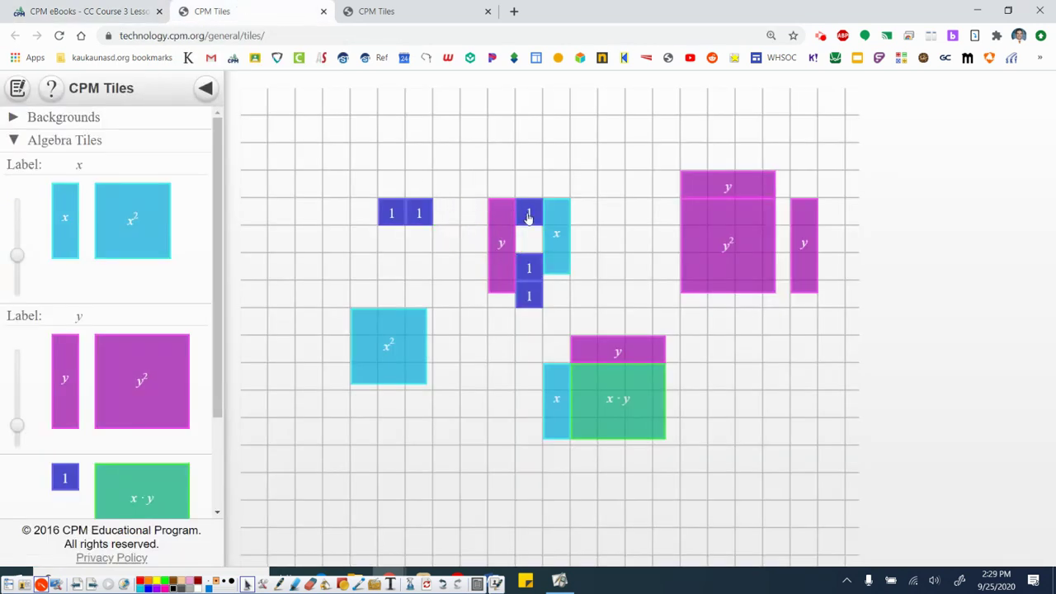
pyautogui.moveTo(528, 216); pyautogui.dragTo(390, 189)
pyautogui.moveTo(529, 265); pyautogui.dragTo(415, 179)
pyautogui.moveTo(731, 289); pyautogui.dragTo(785, 482)
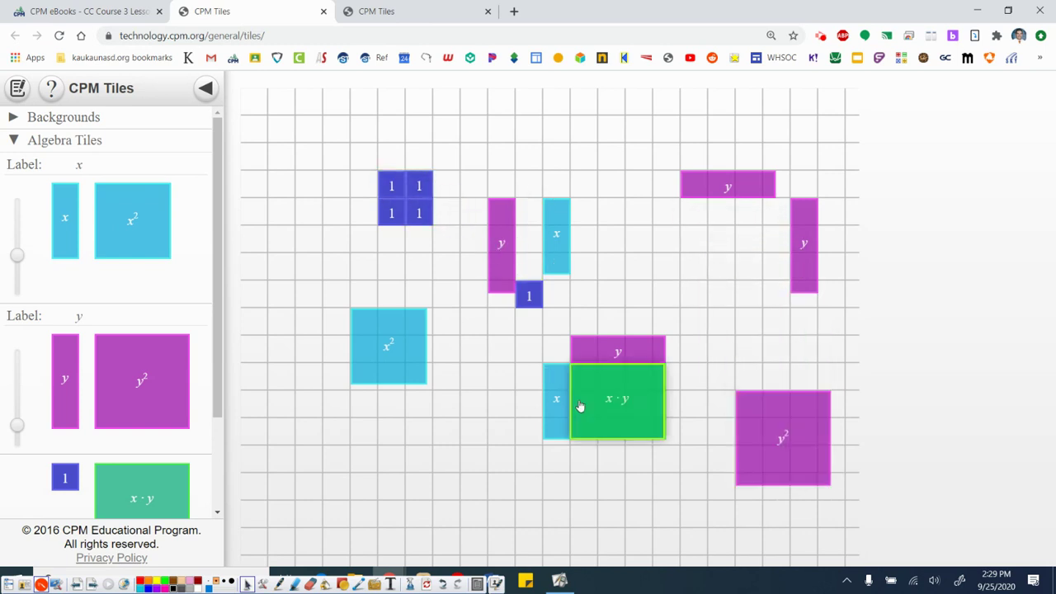
# Move the x·y tile beside the x² tile and pull the y tiles away from the y² square.
pyautogui.moveTo(580, 406); pyautogui.dragTo(310, 346)
pyautogui.moveTo(617, 351); pyautogui.dragTo(645, 404)
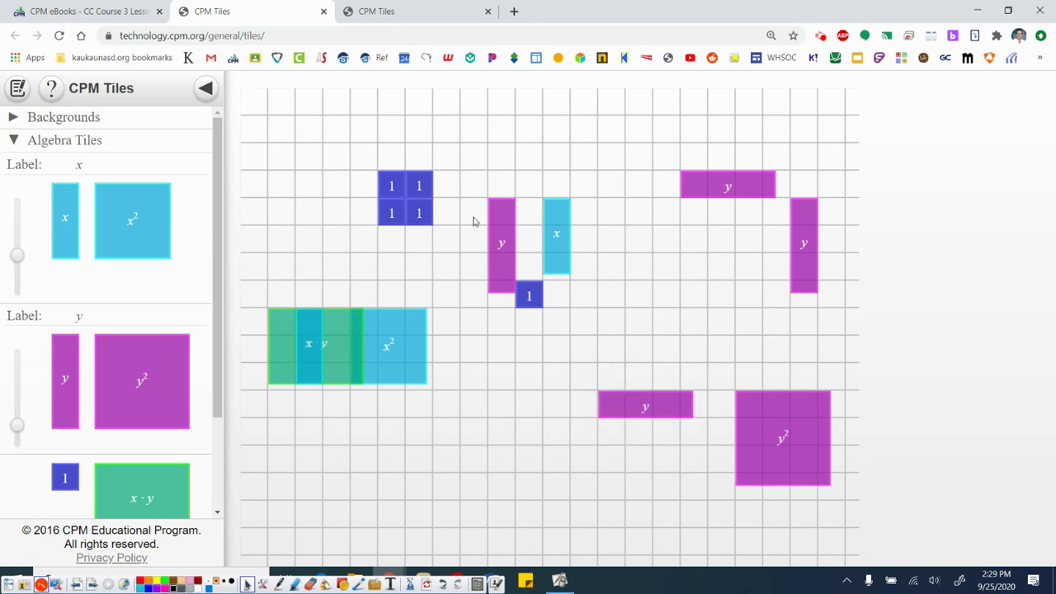
pyautogui.moveTo(501, 237); pyautogui.dragTo(667, 320)
pyautogui.moveTo(697, 192); pyautogui.dragTo(724, 274)
pyautogui.moveTo(806, 231); pyautogui.dragTo(714, 333)
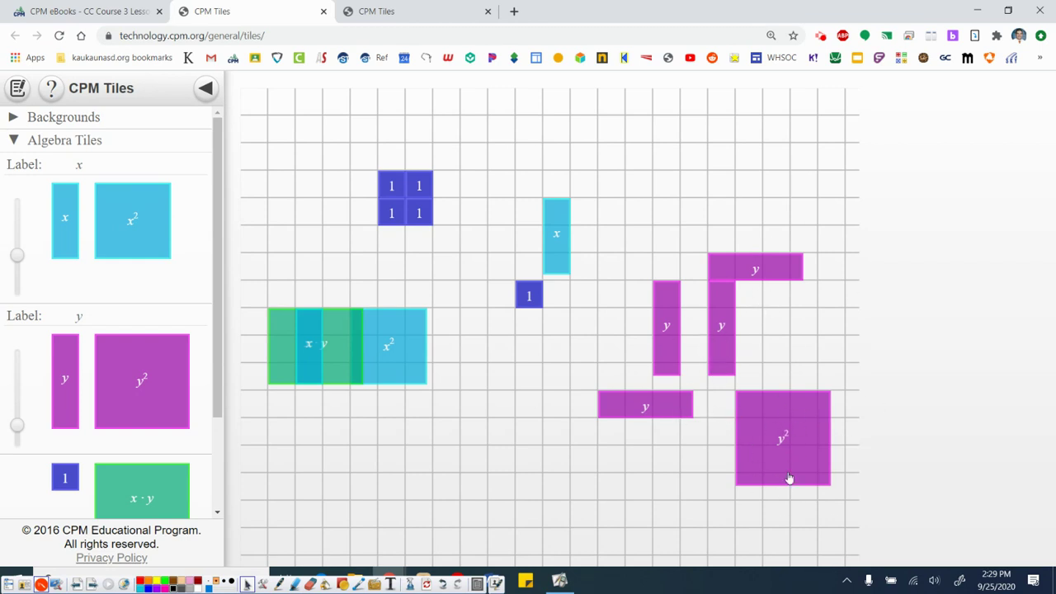
# Test a y tile against the y² square's top edge, set it aside, and move the x² tile down.
pyautogui.click(726, 346)
pyautogui.click(726, 346)
pyautogui.moveTo(726, 334); pyautogui.dragTo(787, 391)
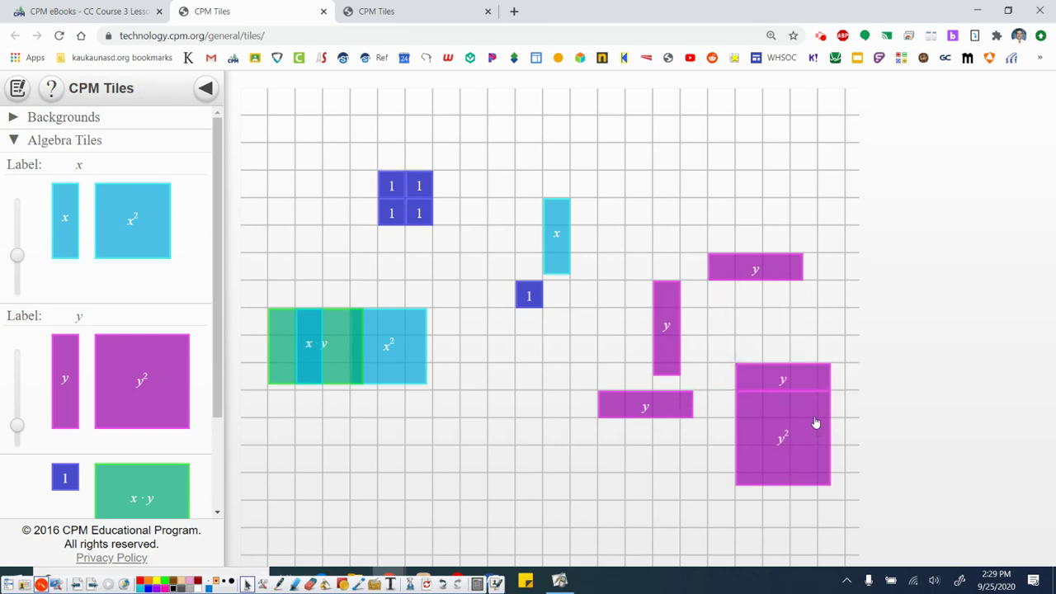
pyautogui.doubleClick(782, 381)
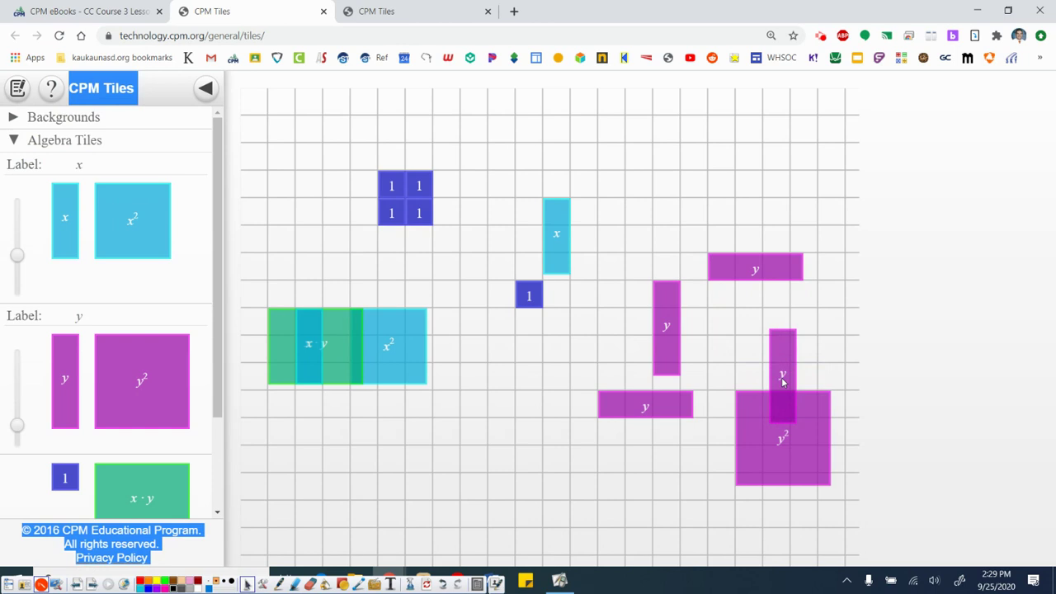
pyautogui.moveTo(782, 381); pyautogui.dragTo(721, 338)
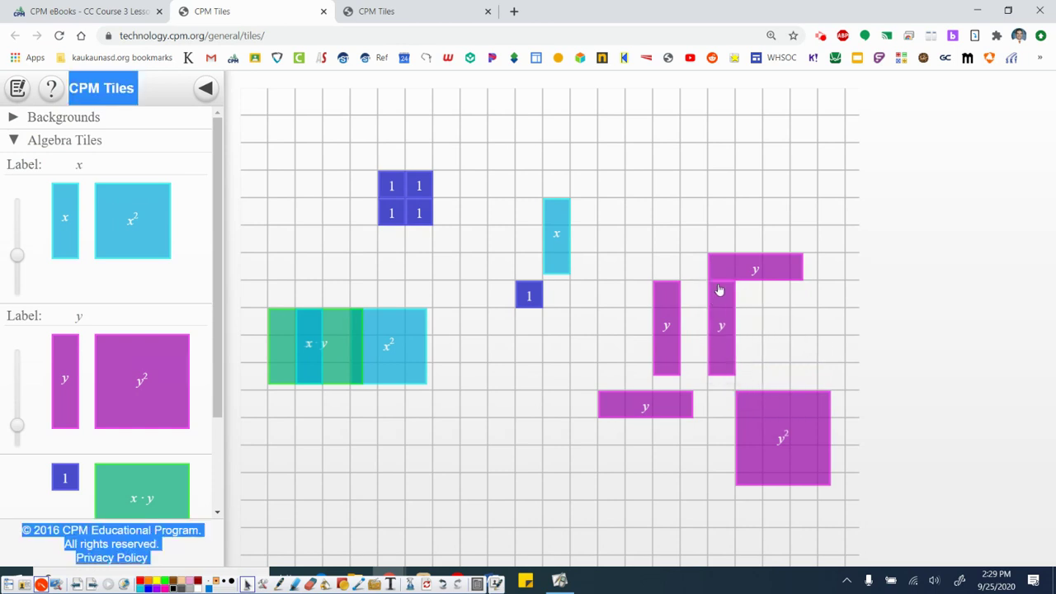
pyautogui.moveTo(719, 290)
pyautogui.mouseDown()
pyautogui.moveTo(719, 344)
pyautogui.moveTo(718, 297)
pyautogui.mouseUp()
pyautogui.moveTo(383, 370); pyautogui.dragTo(411, 480)
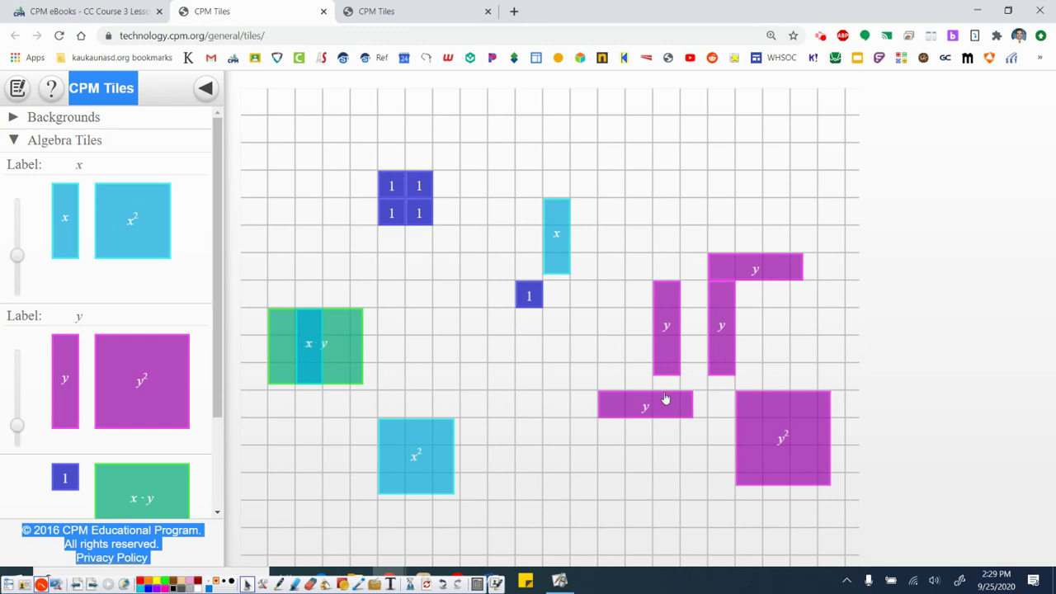
pyautogui.click(173, 545)
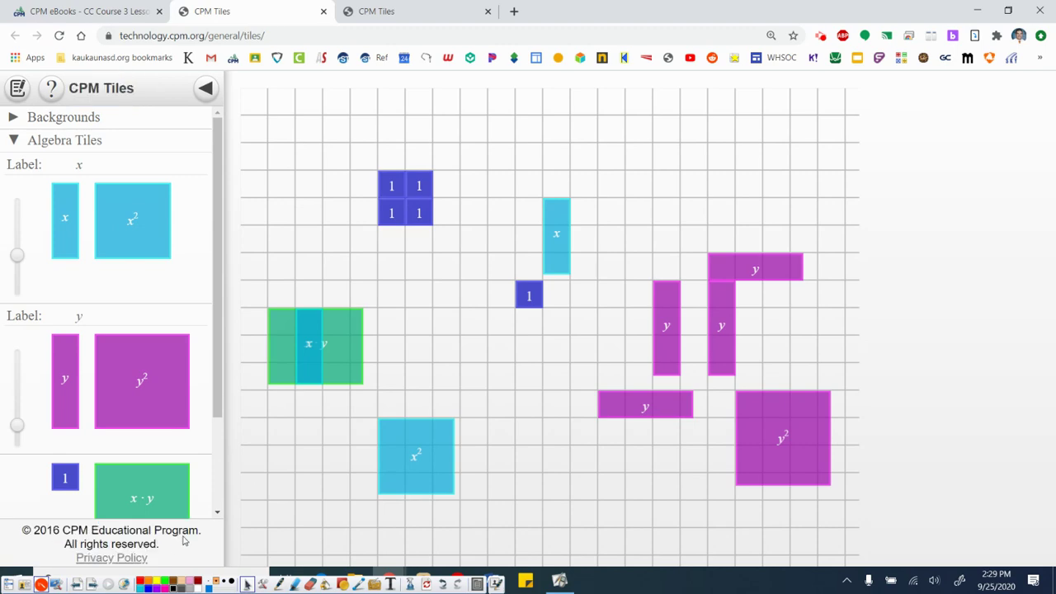
# Return to the eBook lesson and scroll to the Methods and Meanings note on non-commensurate tiles.
pyautogui.click(91, 7)
pyautogui.scroll(-3, 417, 438)
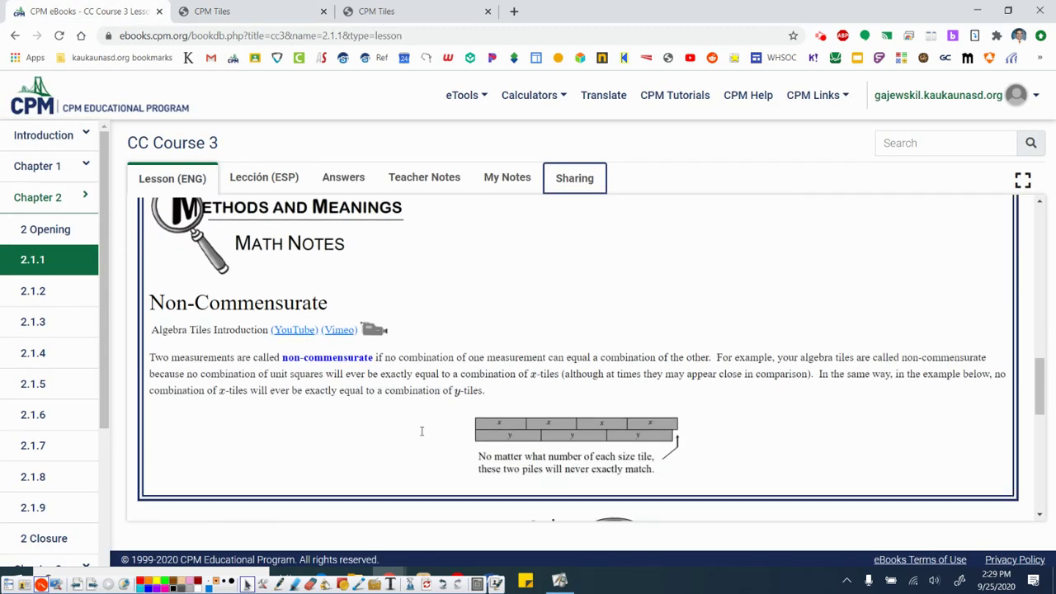
pyautogui.scroll(-3, 420, 435)
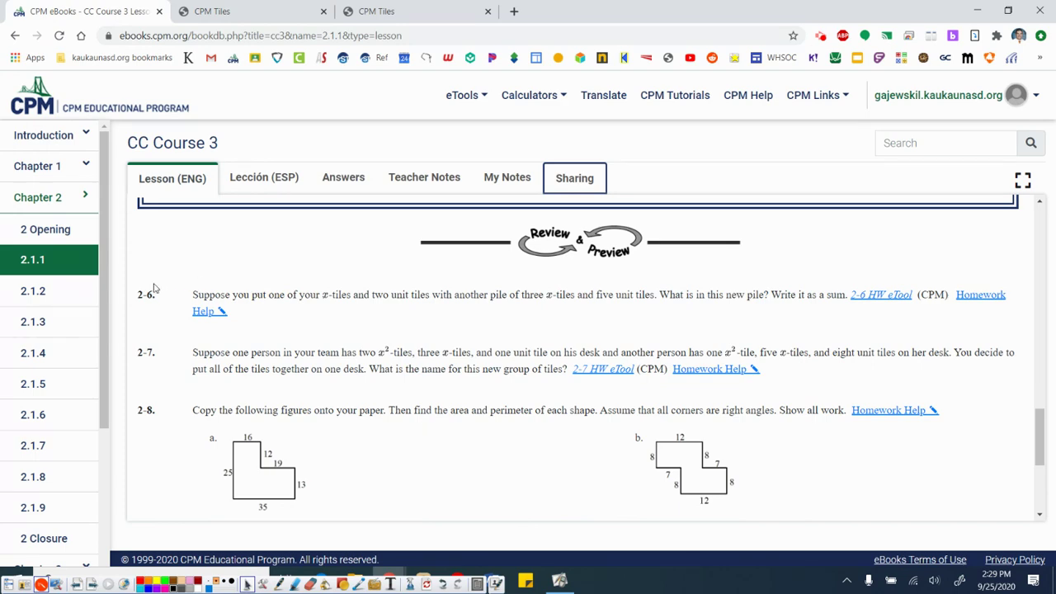
pyautogui.scroll(-3, 165, 293)
pyautogui.scroll(5, 206, 435)
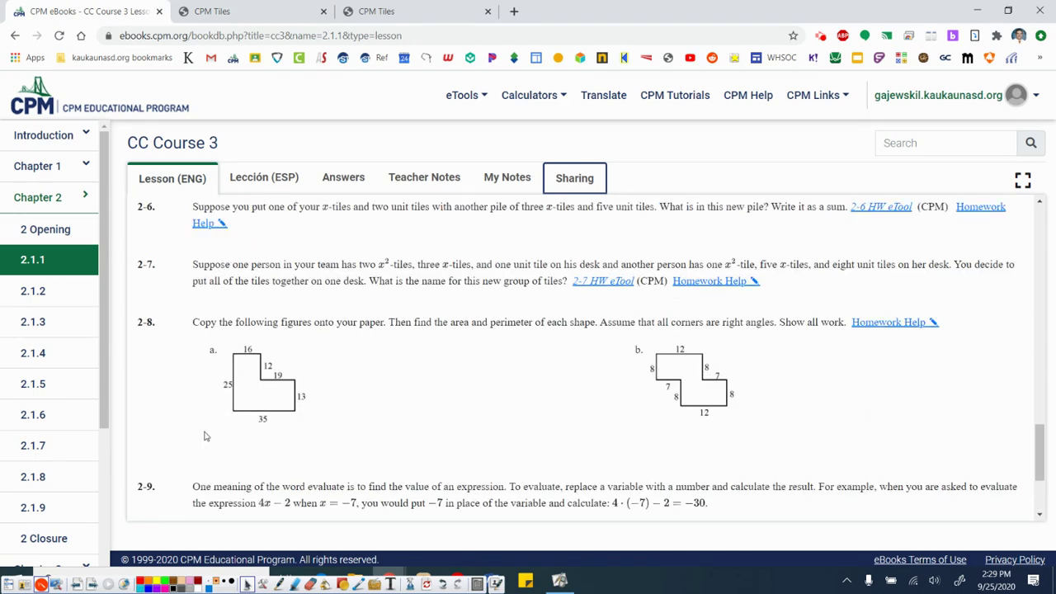
pyautogui.scroll(-3, 198, 347)
pyautogui.scroll(5, 239, 451)
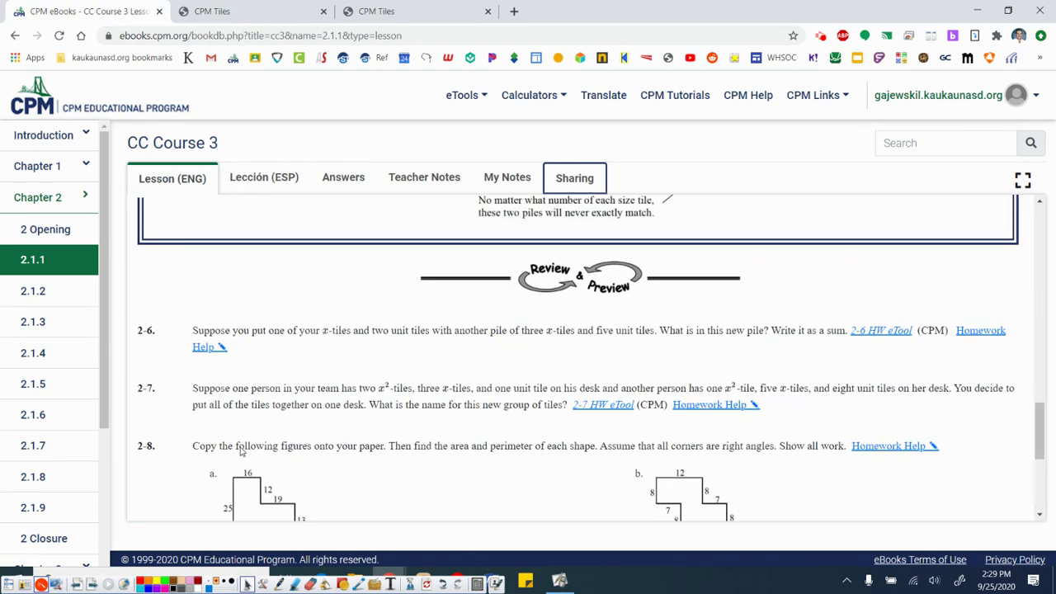
pyautogui.scroll(1, 271, 332)
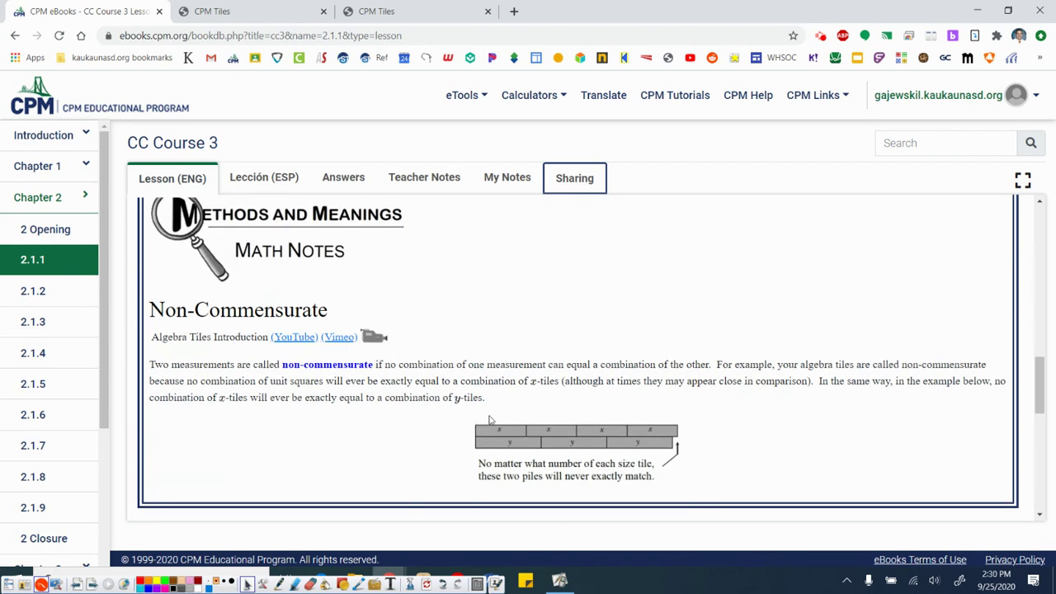
pyautogui.scroll(1, 328, 381)
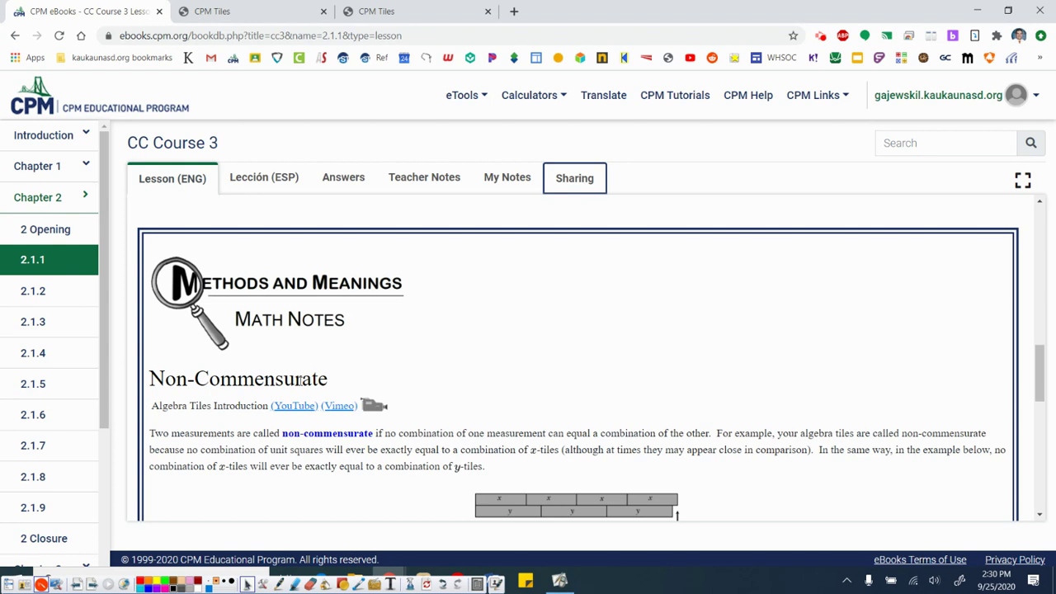
pyautogui.scroll(-1, 306, 381)
pyautogui.scroll(-1, 306, 381)
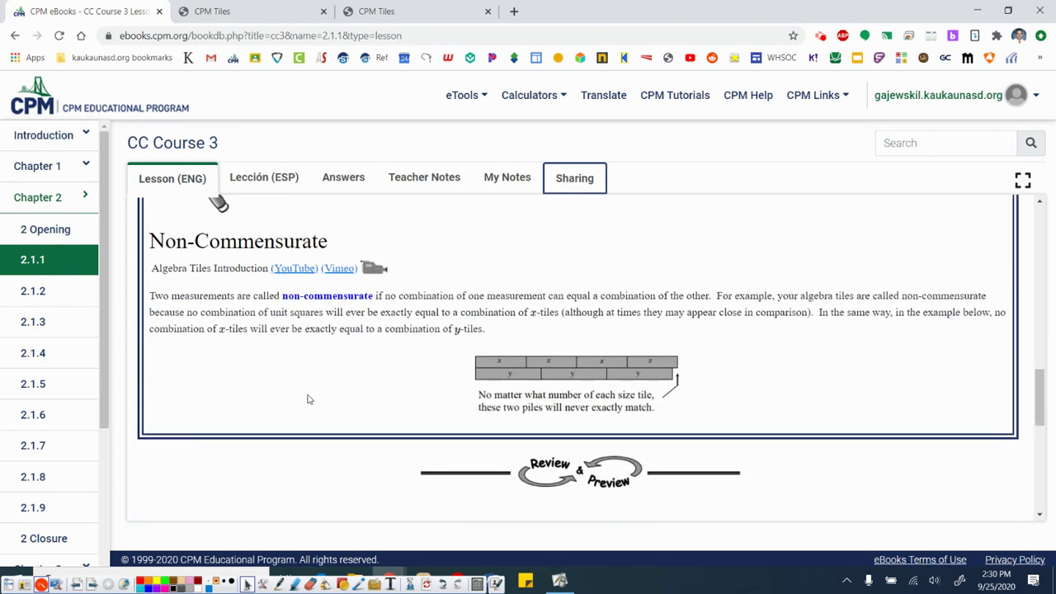